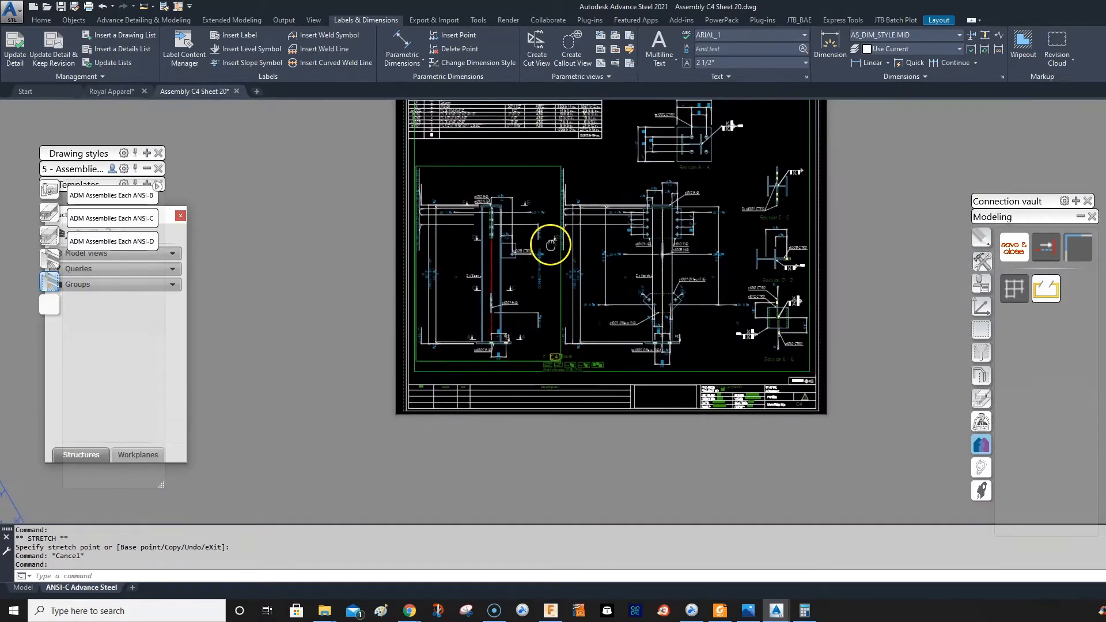
# - Delete the 29'-6 1/2", 29'-4" and 29'-0" points from the elevation dimension in the left column view
pyautogui.scroll(5, 557, 231)
pyautogui.scroll(-5, 581, 213)
pyautogui.moveTo(583, 227); pyautogui.dragTo(716, 244, button='middle')
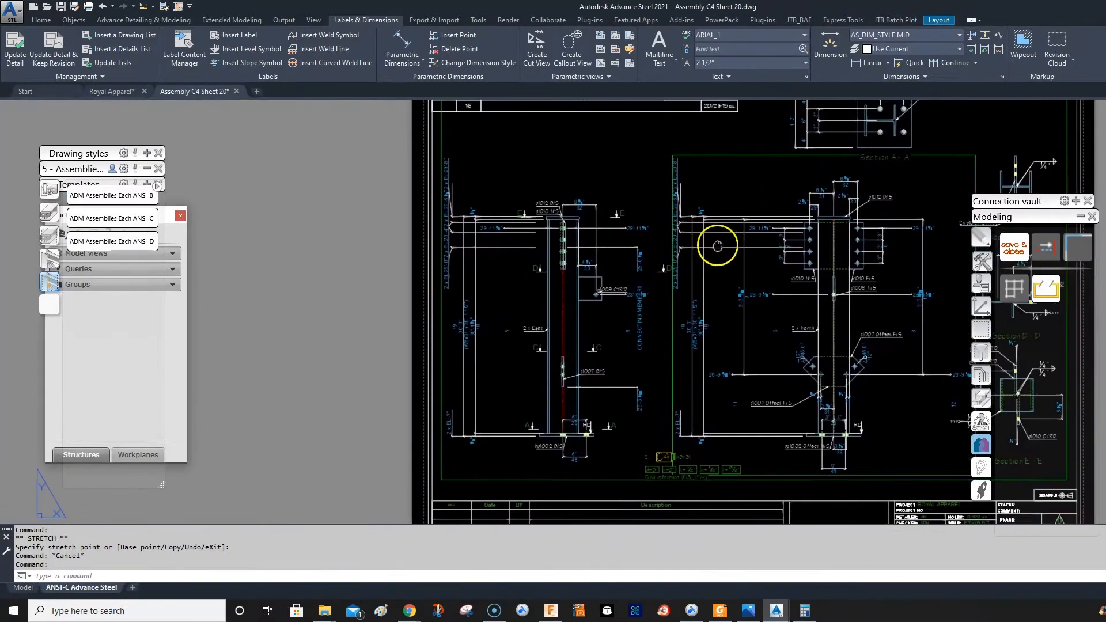
pyautogui.scroll(4, 487, 227)
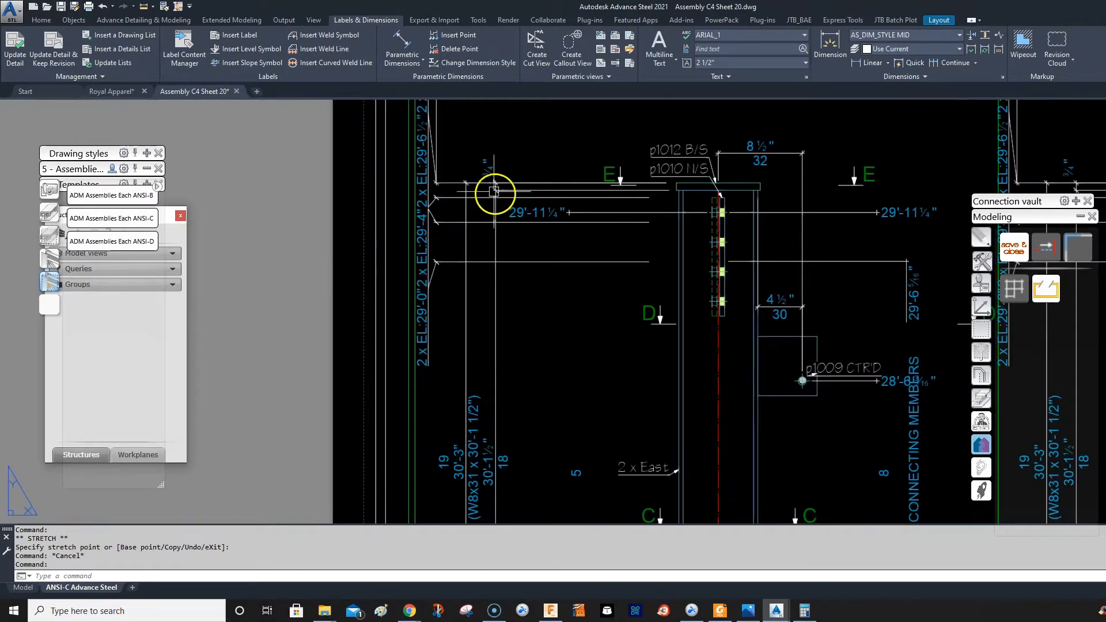
pyautogui.scroll(2, 495, 195)
pyautogui.click(451, 51)
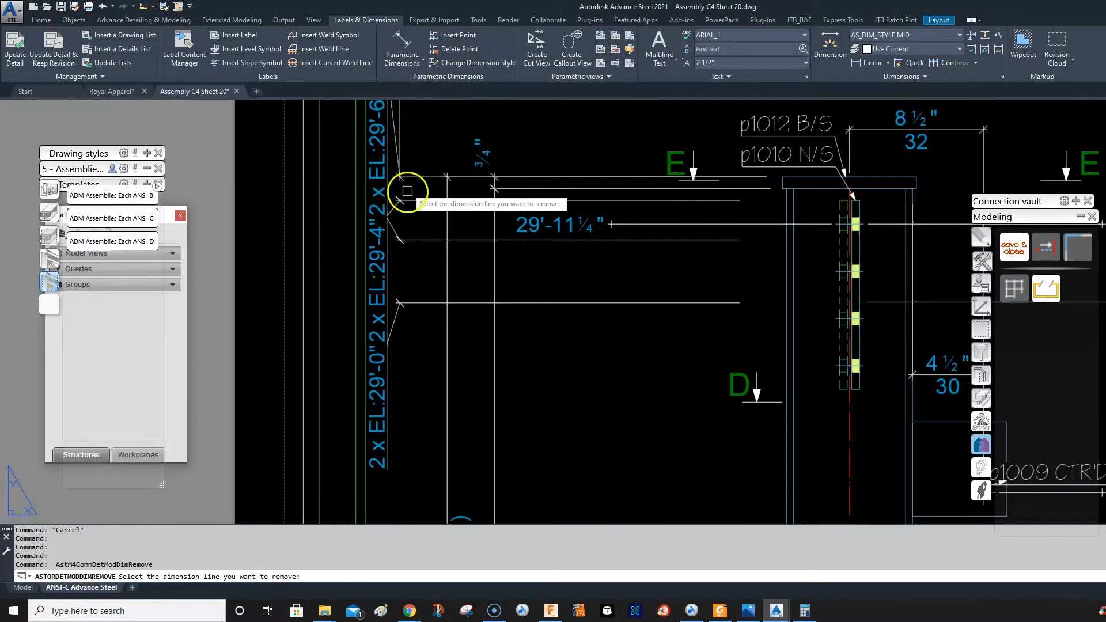
pyautogui.click(414, 238)
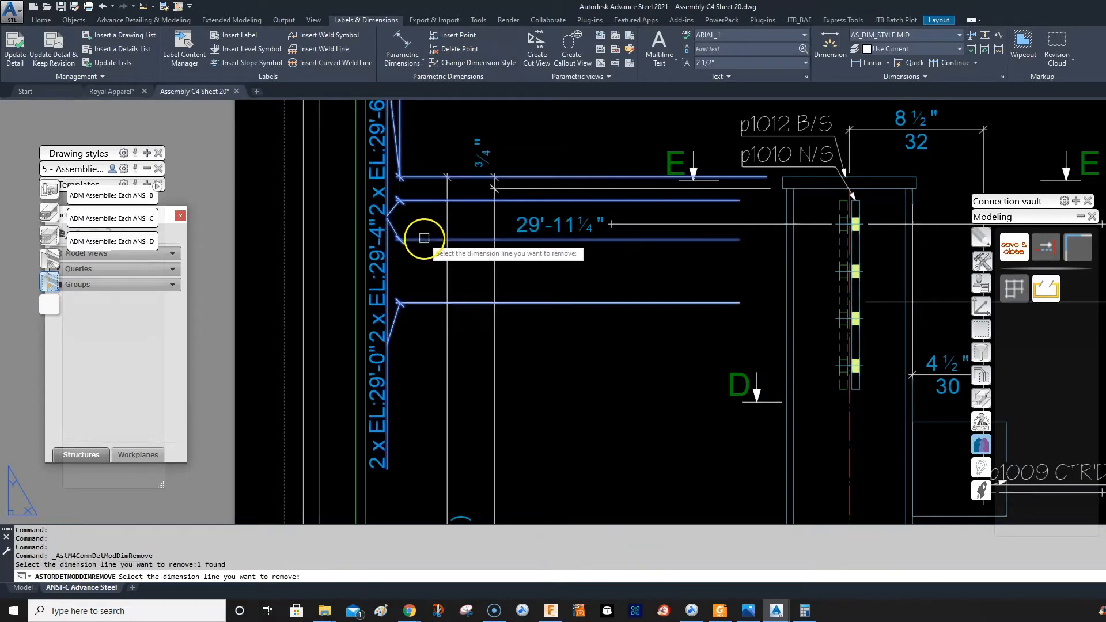
pyautogui.click(433, 201)
pyautogui.click(430, 303)
pyautogui.scroll(-3, 430, 305)
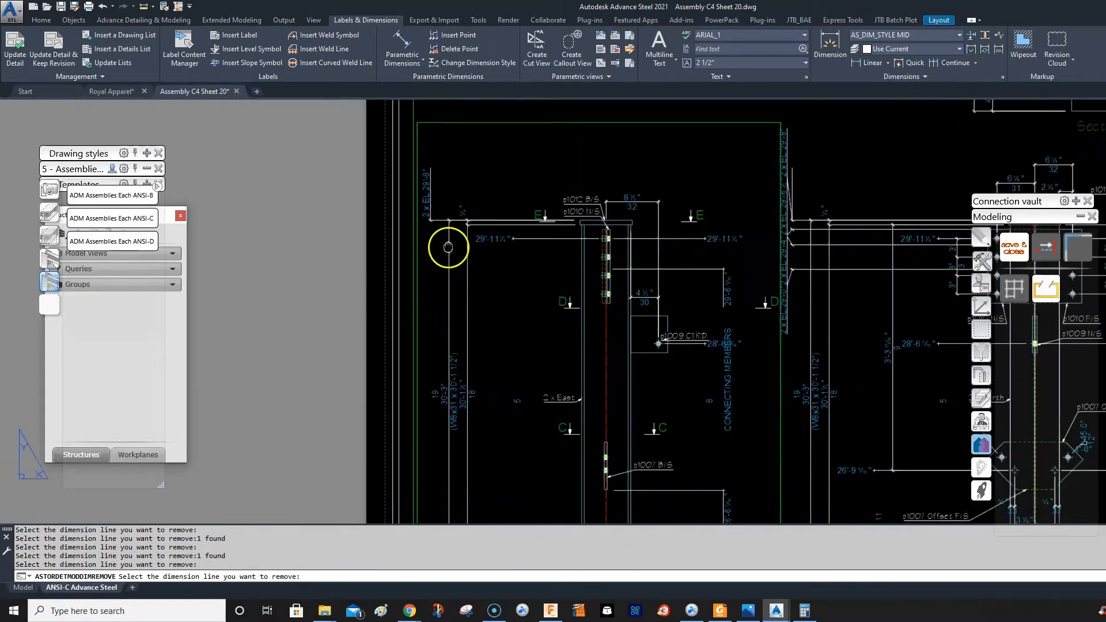
# - Delete the same three elevation points from the dimension in the right column view and finish the command
pyautogui.scroll(-1, 528, 317)
pyautogui.scroll(5, 850, 138)
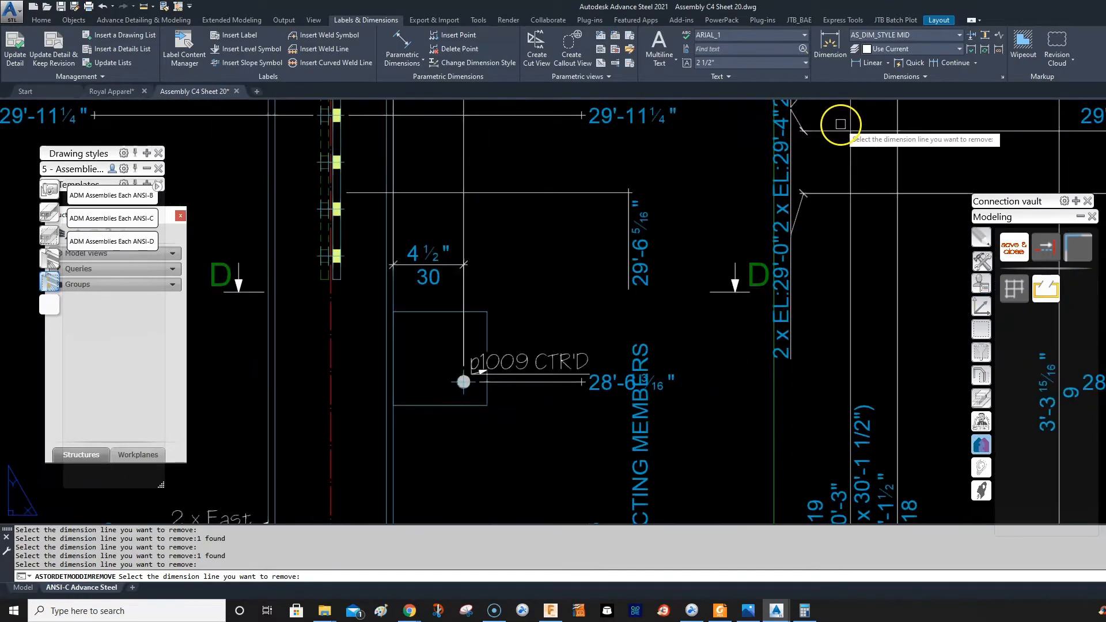
pyautogui.scroll(2, 824, 161)
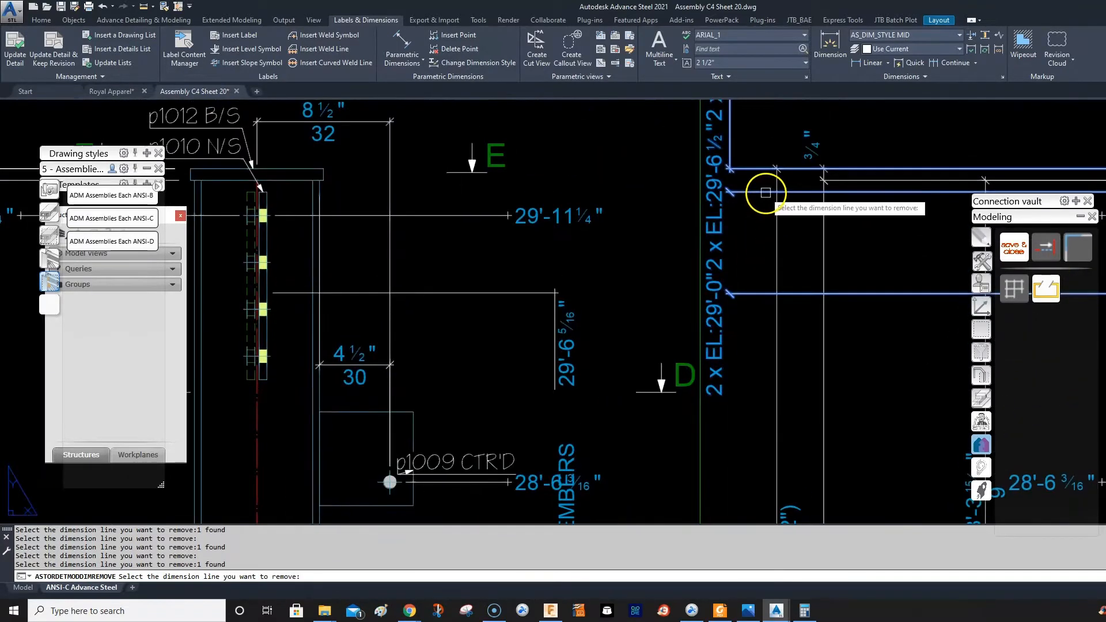
pyautogui.click(767, 192)
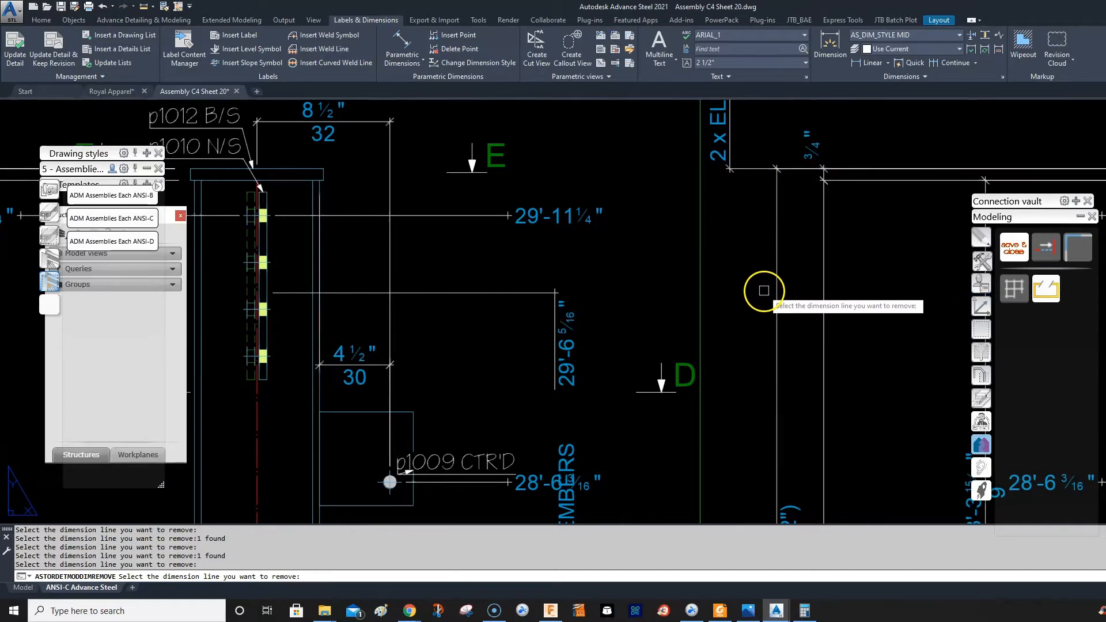
pyautogui.press('Return')
pyautogui.scroll(-5, 765, 289)
pyautogui.scroll(3, 709, 264)
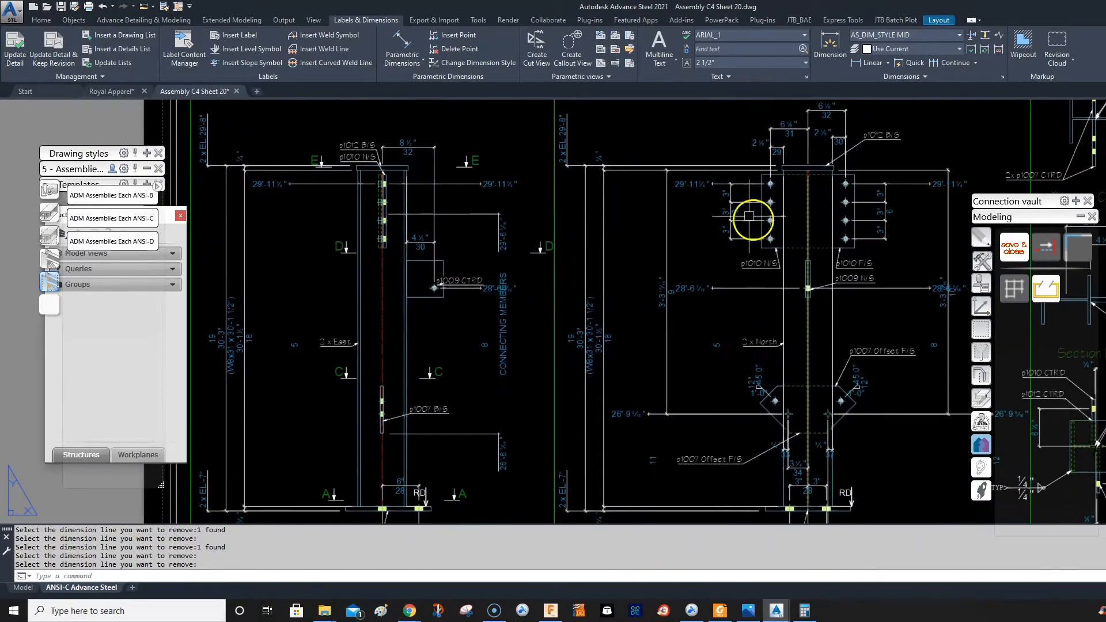
# - Move the p1010 N/S label in the right column view outward, clear of the column's edge
pyautogui.scroll(3, 801, 203)
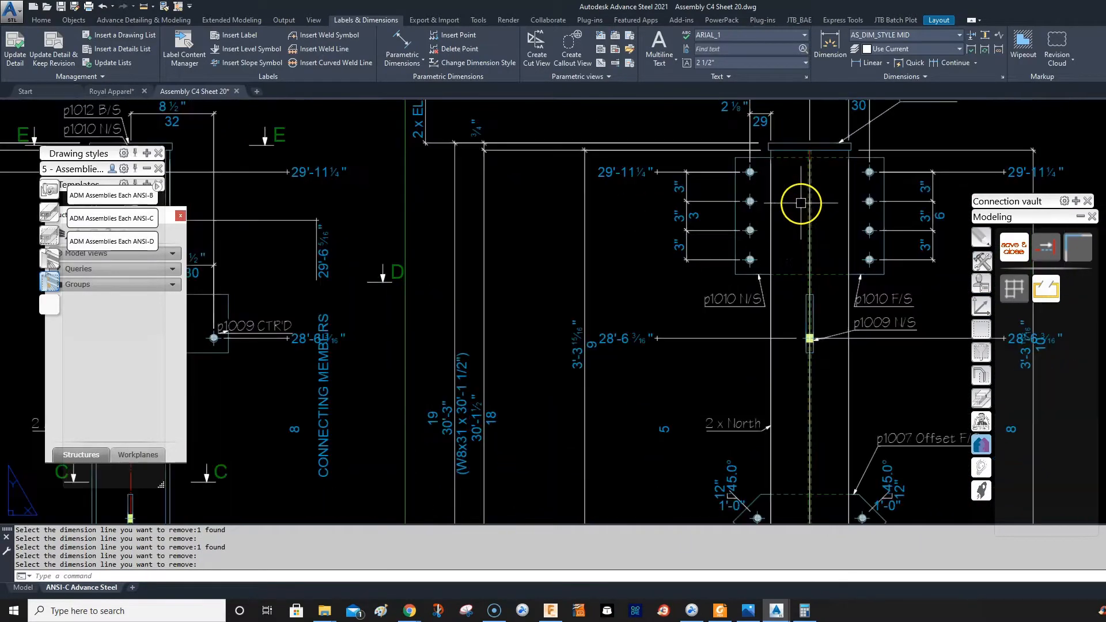
pyautogui.click(728, 301)
pyautogui.click(705, 303)
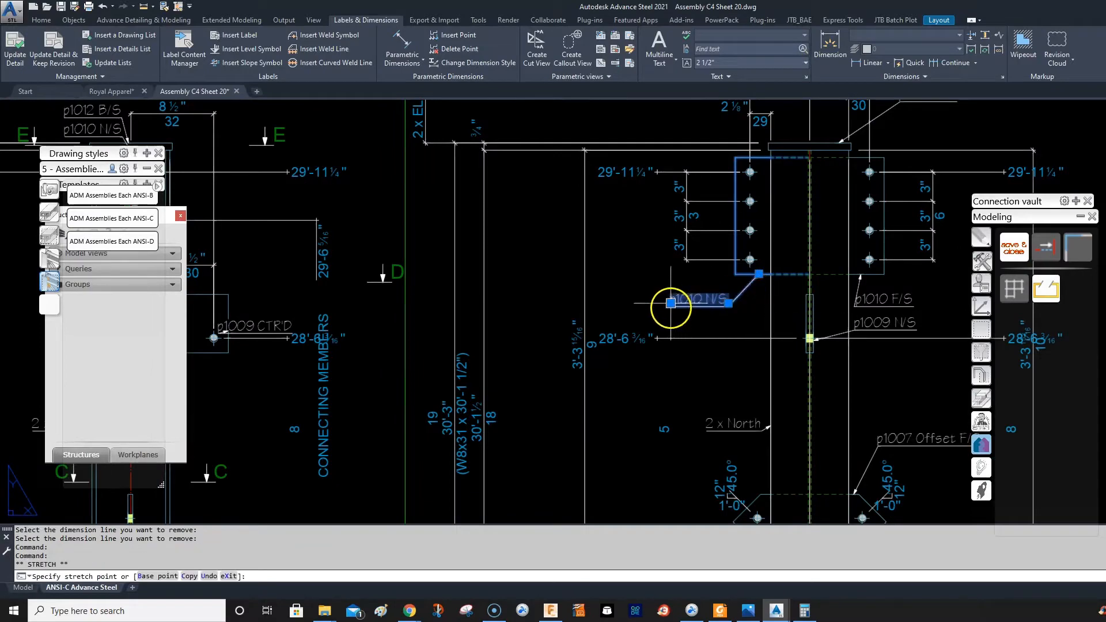
pyautogui.press('Escape')
pyautogui.scroll(-3, 773, 284)
pyautogui.scroll(2, 786, 276)
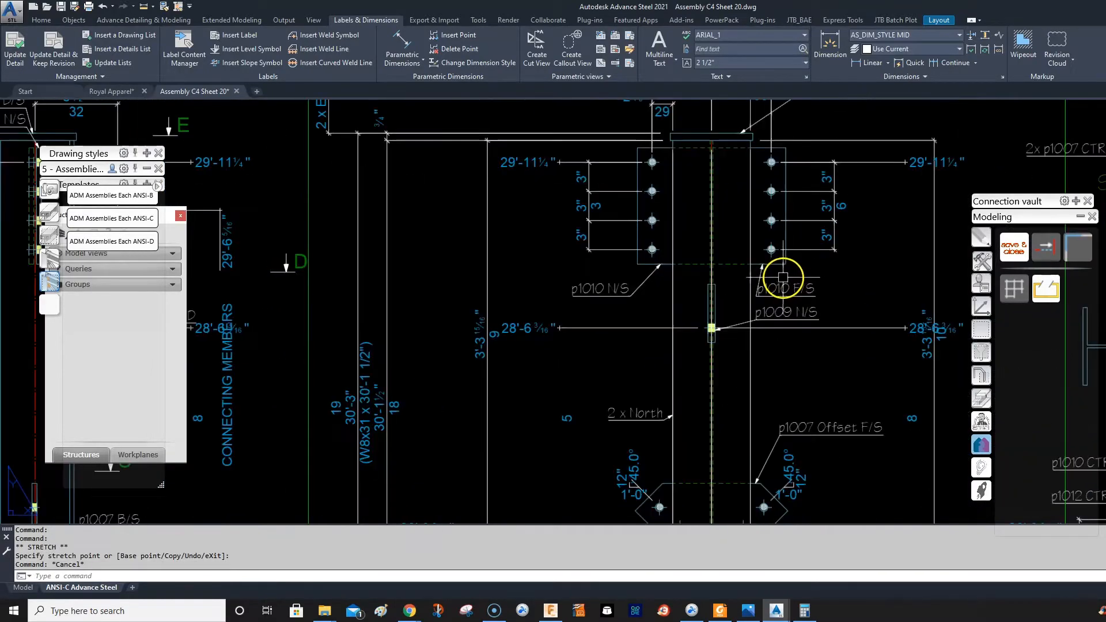
# - Examine the four horizontal hole dimensions above the column's top plate in the right column view
pyautogui.scroll(-2, 771, 285)
pyautogui.moveTo(771, 285); pyautogui.dragTo(758, 300, button='middle')
pyautogui.scroll(4, 701, 177)
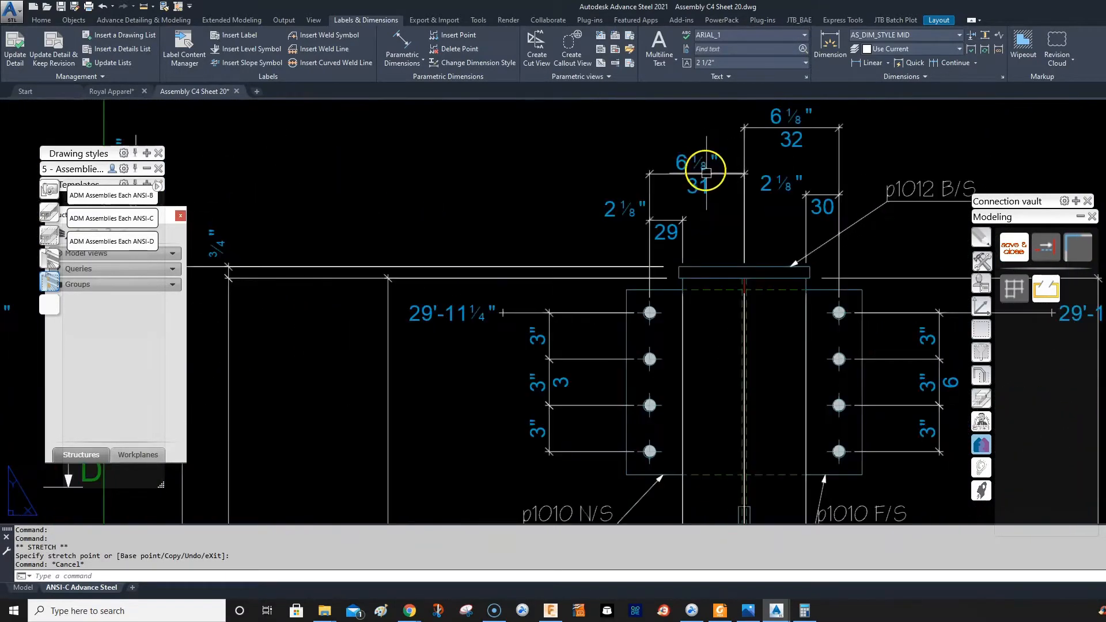
pyautogui.click(796, 137)
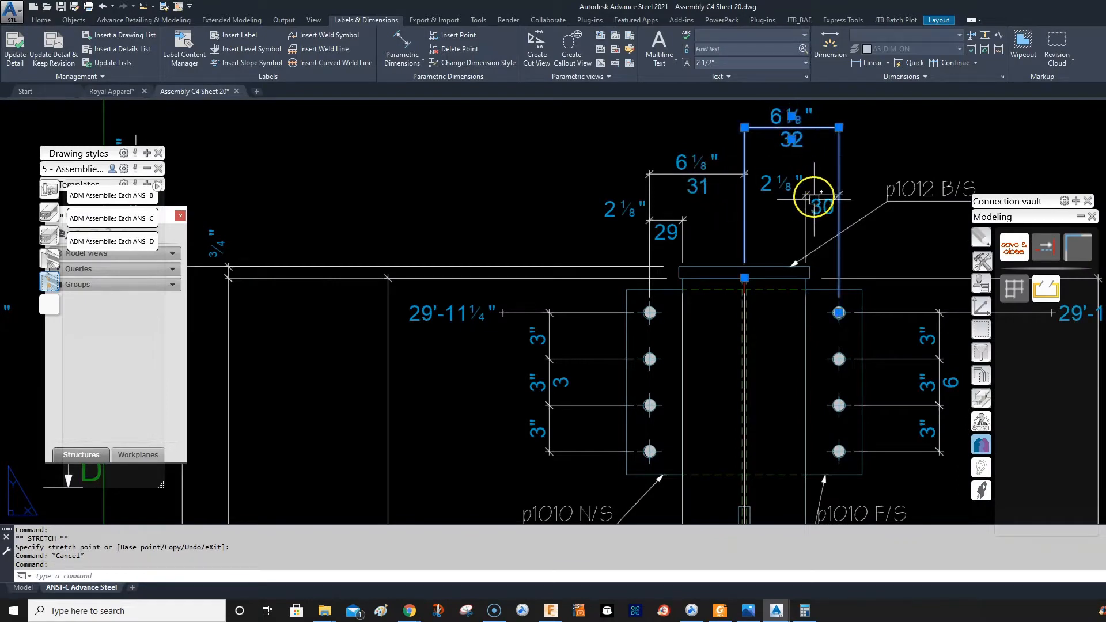
pyautogui.click(817, 200)
pyautogui.click(704, 188)
pyautogui.click(669, 232)
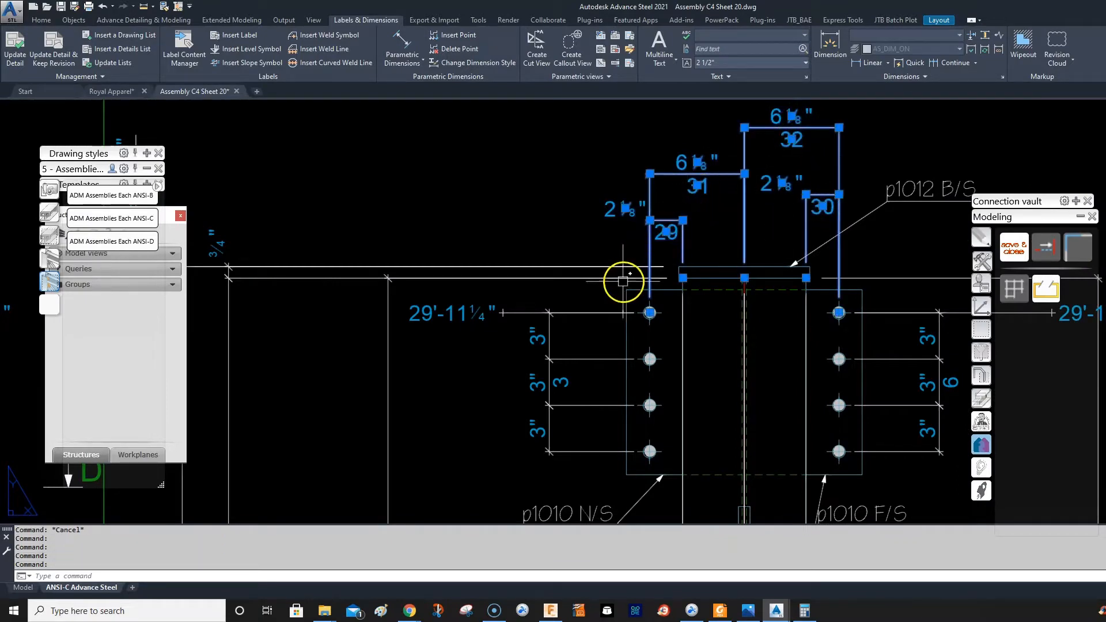
pyautogui.press('Escape')
pyautogui.scroll(-4, 724, 230)
pyautogui.scroll(2, 749, 213)
pyautogui.scroll(-2, 749, 214)
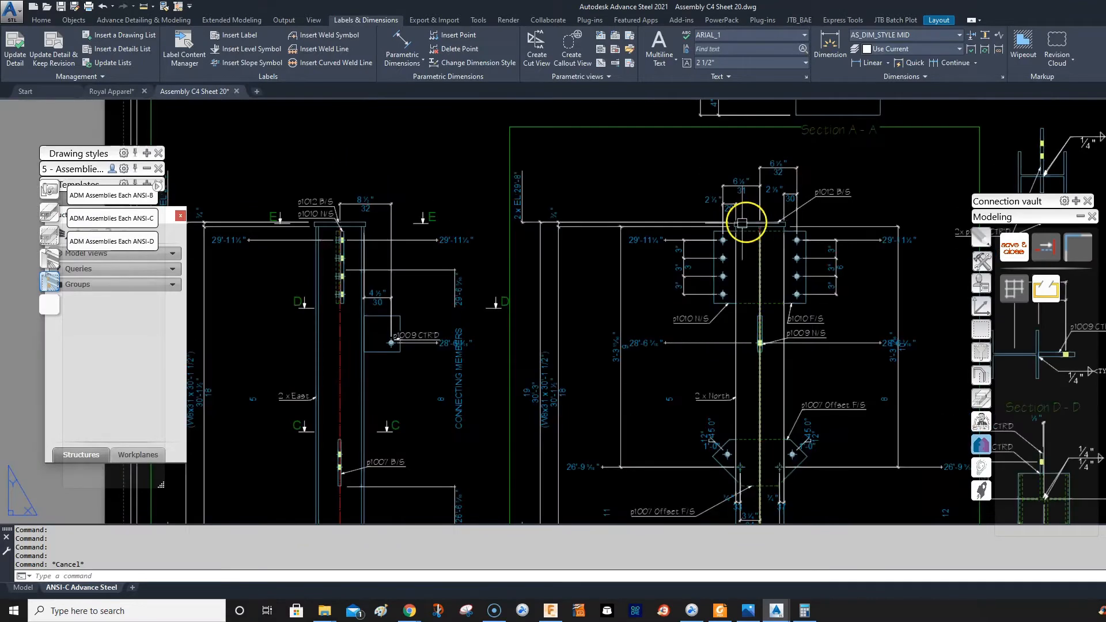
# - Shift the CONNECTING MEMBERS elevation dimension in the left column view outward, clear of the 28'-6 3/16" text
pyautogui.moveTo(715, 223); pyautogui.dragTo(642, 209, button='middle')
pyautogui.moveTo(427, 210)
pyautogui.mouseDown(button='middle')
pyautogui.moveTo(447, 190)
pyautogui.moveTo(629, 195)
pyautogui.mouseUp(button='middle')
pyautogui.scroll(5, 548, 250)
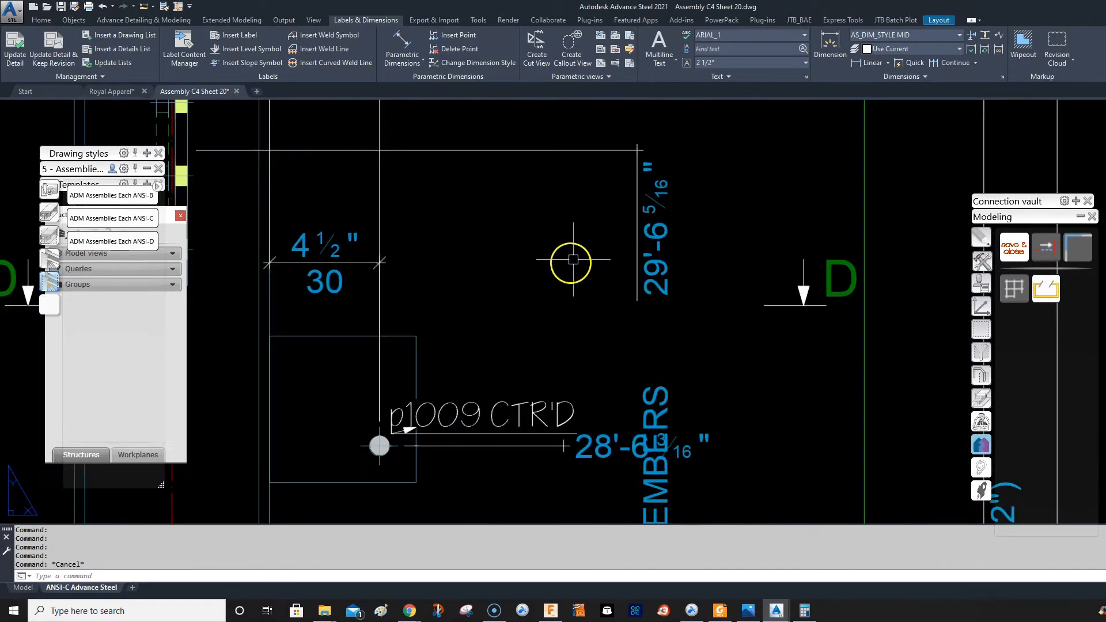
pyautogui.scroll(-3, 573, 256)
pyautogui.click(603, 233)
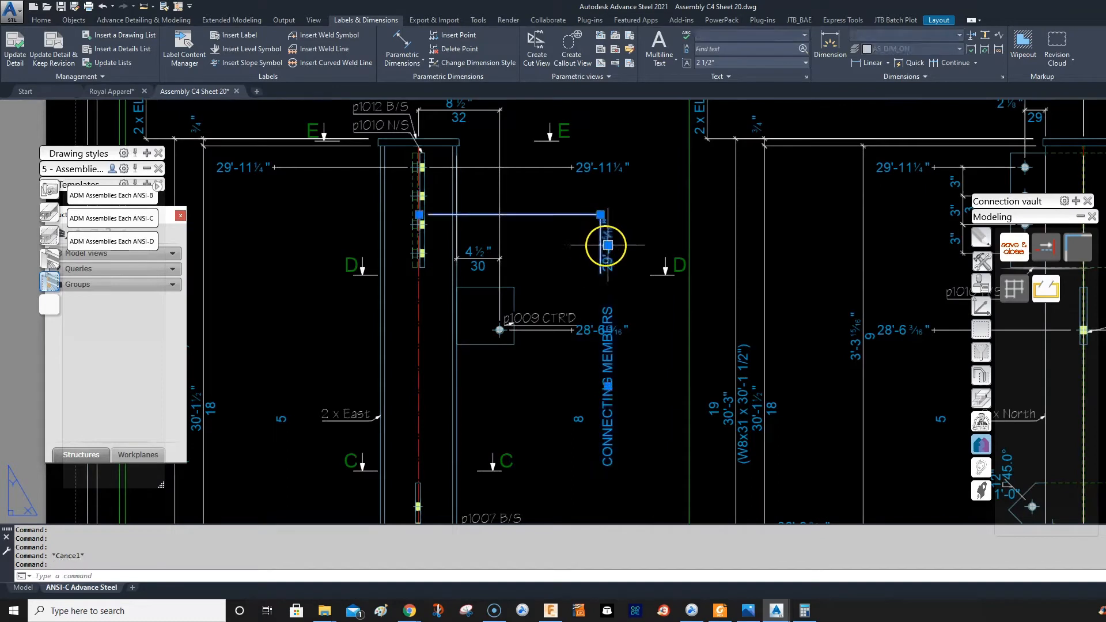
pyautogui.moveTo(616, 284); pyautogui.dragTo(630, 221, button='middle')
pyautogui.moveTo(627, 335); pyautogui.dragTo(691, 253, button='middle')
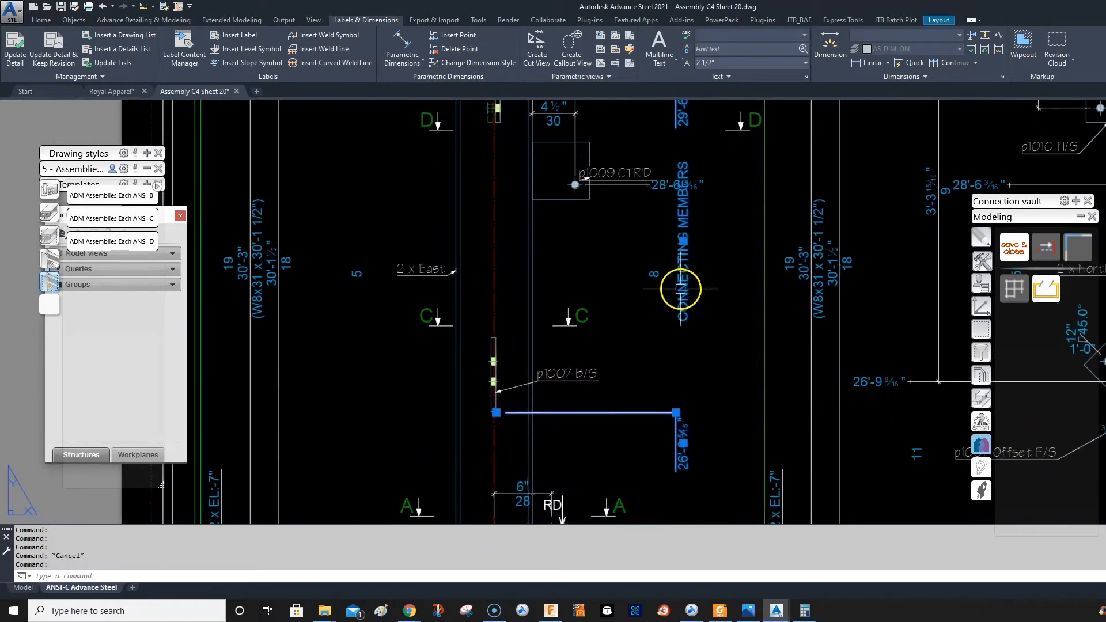
pyautogui.click(676, 413)
pyautogui.press('Escape')
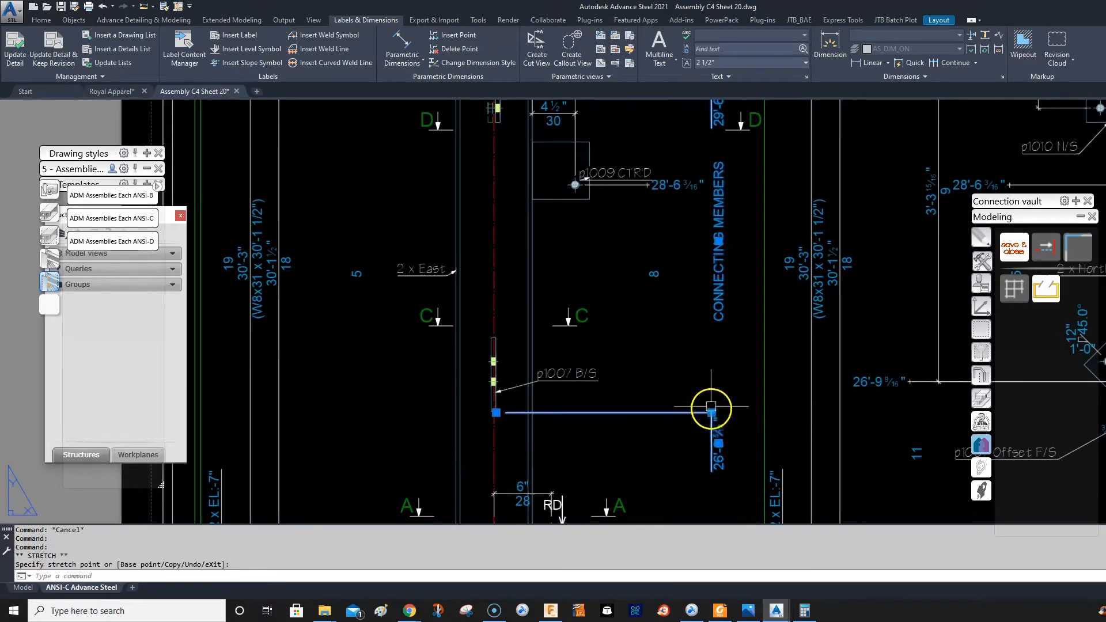
# - Check which elevation marks belong to the CONNECTING MEMBERS, 8 and 5 dimensions in the left column view
pyautogui.moveTo(708, 292); pyautogui.dragTo(677, 378, button='middle')
pyautogui.click(688, 285)
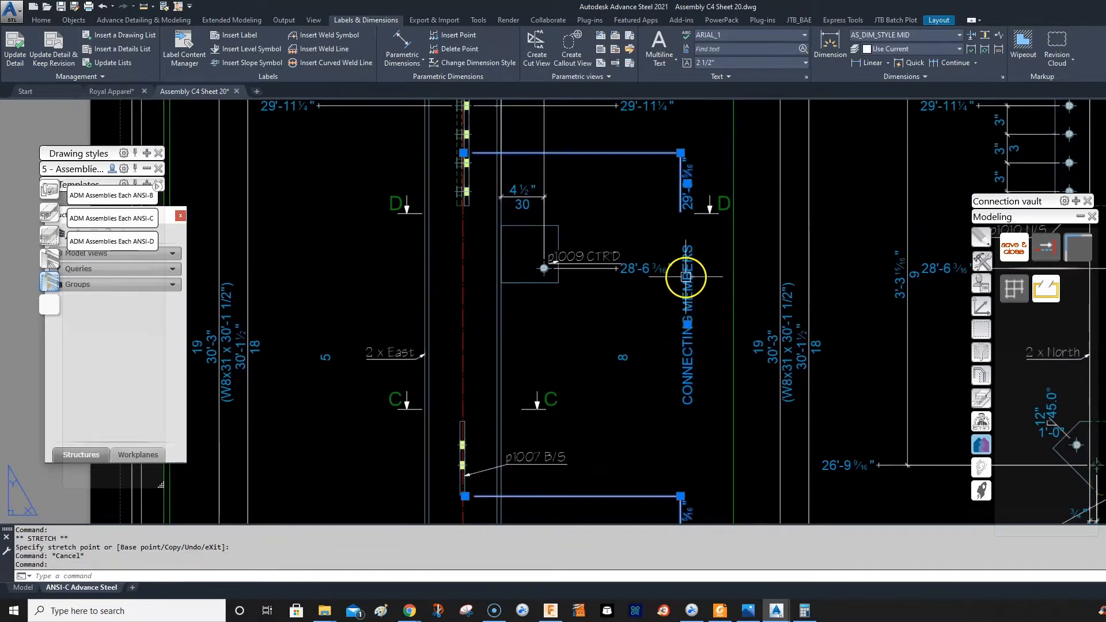
pyautogui.press('Escape')
pyautogui.click(624, 355)
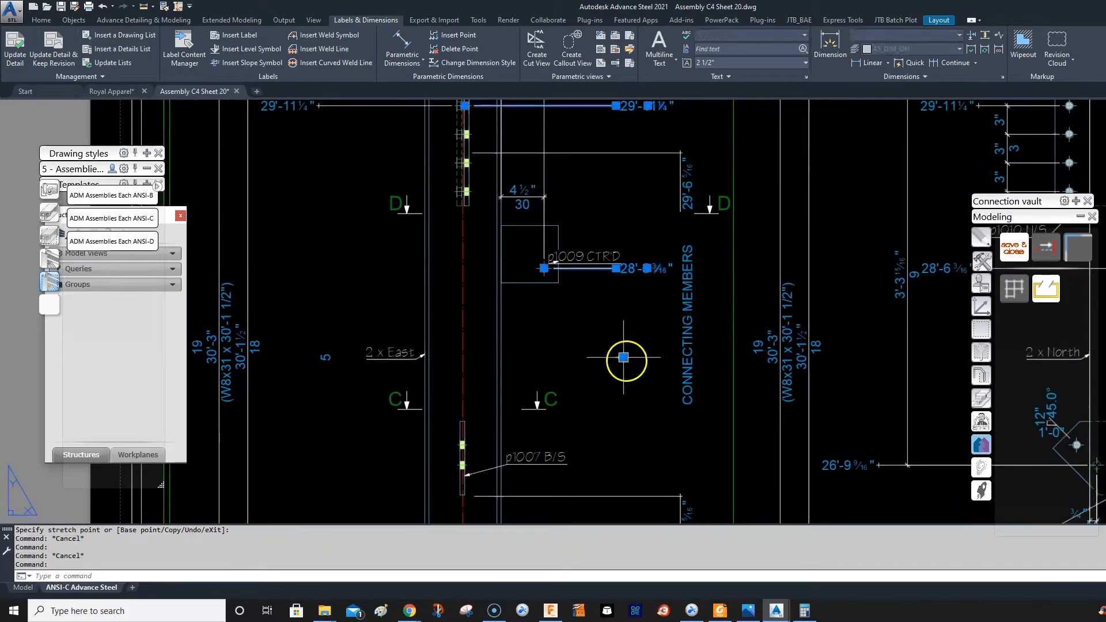
pyautogui.press('Escape')
pyautogui.moveTo(439, 364); pyautogui.dragTo(616, 327, button='middle')
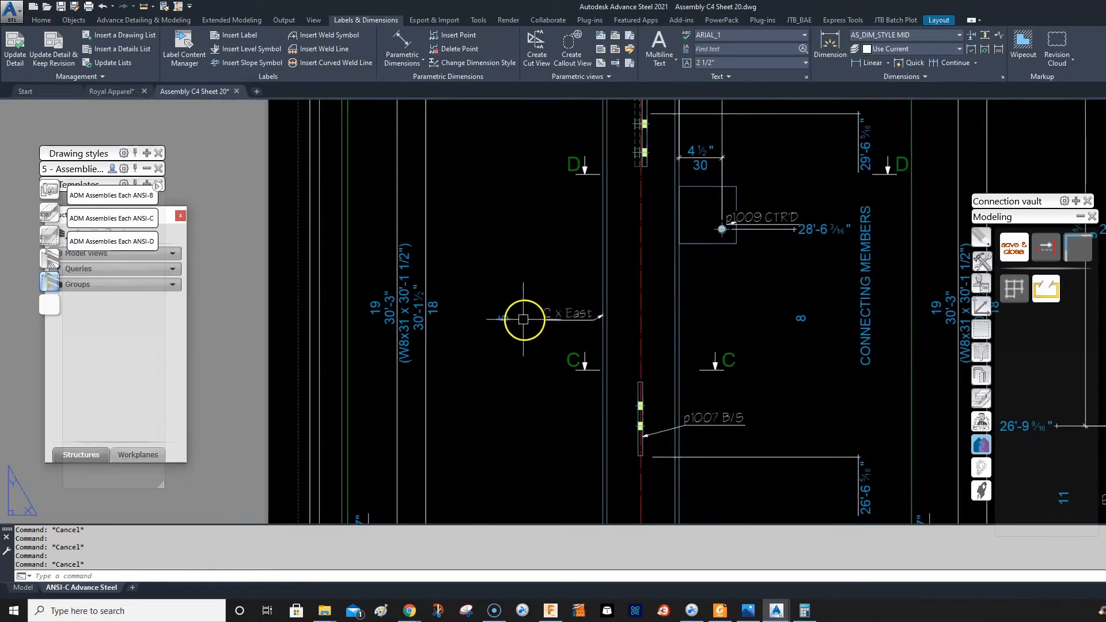
pyautogui.click(503, 317)
pyautogui.scroll(-2, 547, 300)
pyautogui.moveTo(542, 301); pyautogui.dragTo(548, 336, button='middle')
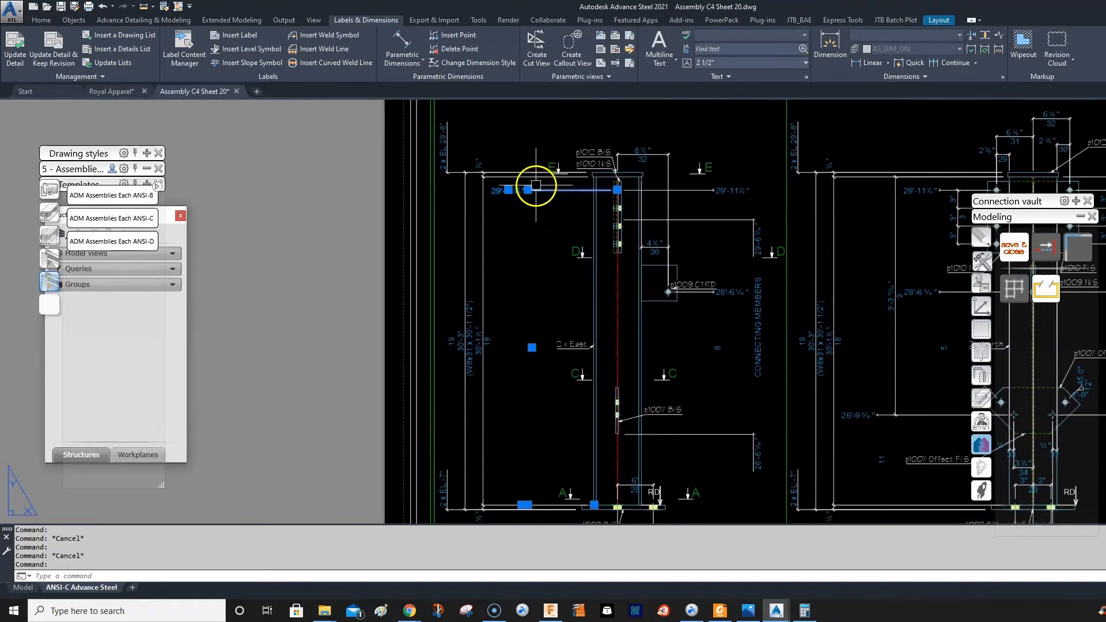
pyautogui.press('Escape')
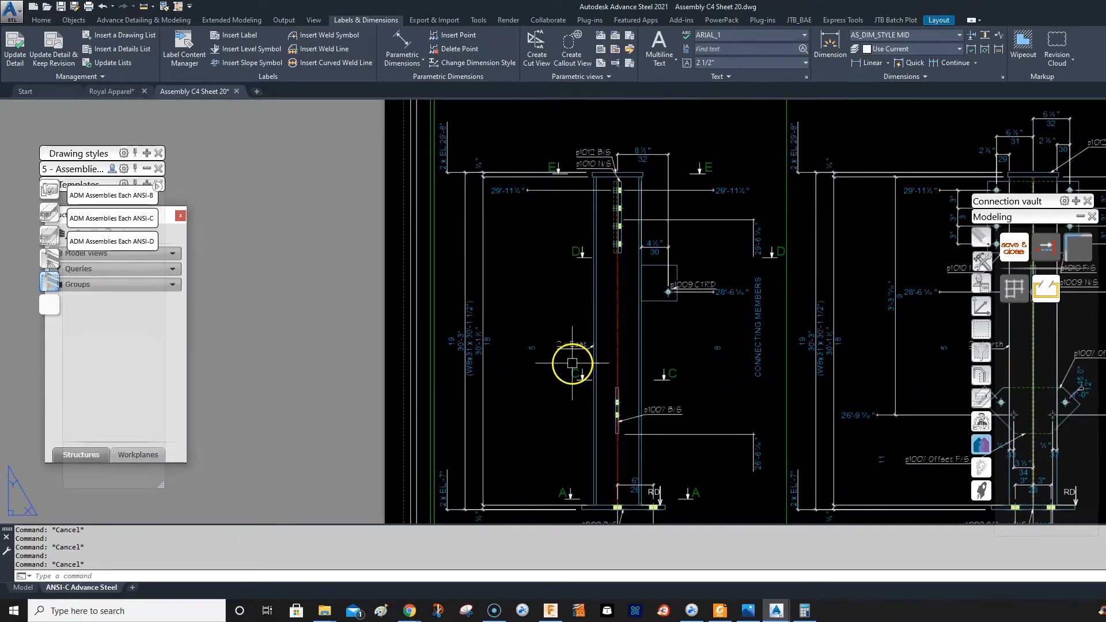
# - Check which drawing style the C4 column detail uses in its detail properties and close them
pyautogui.scroll(-4, 572, 364)
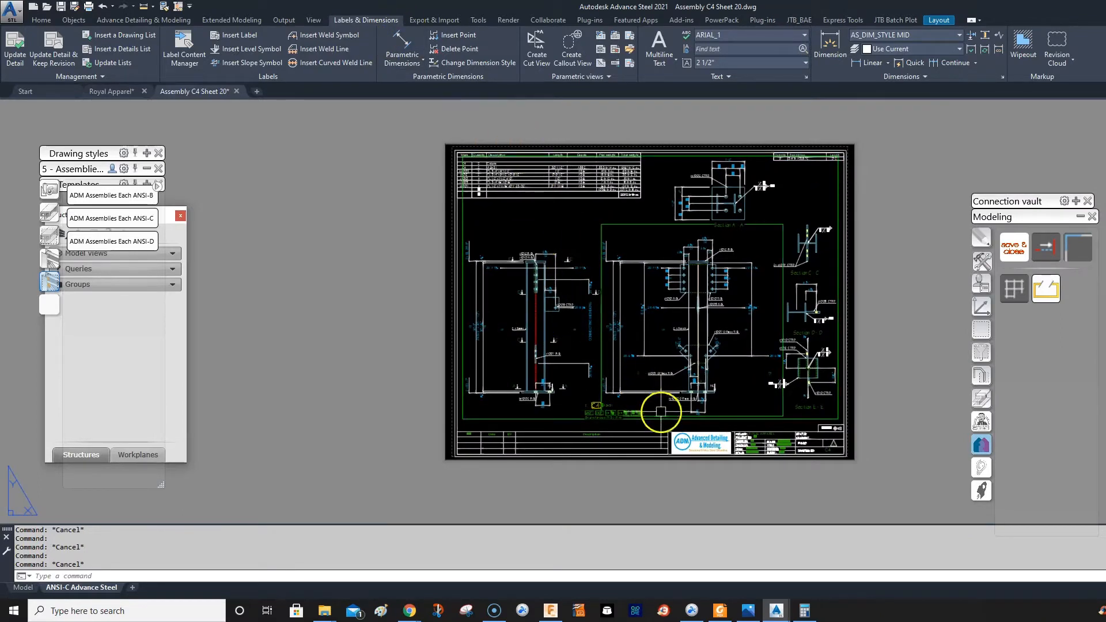
pyautogui.doubleClick(564, 420)
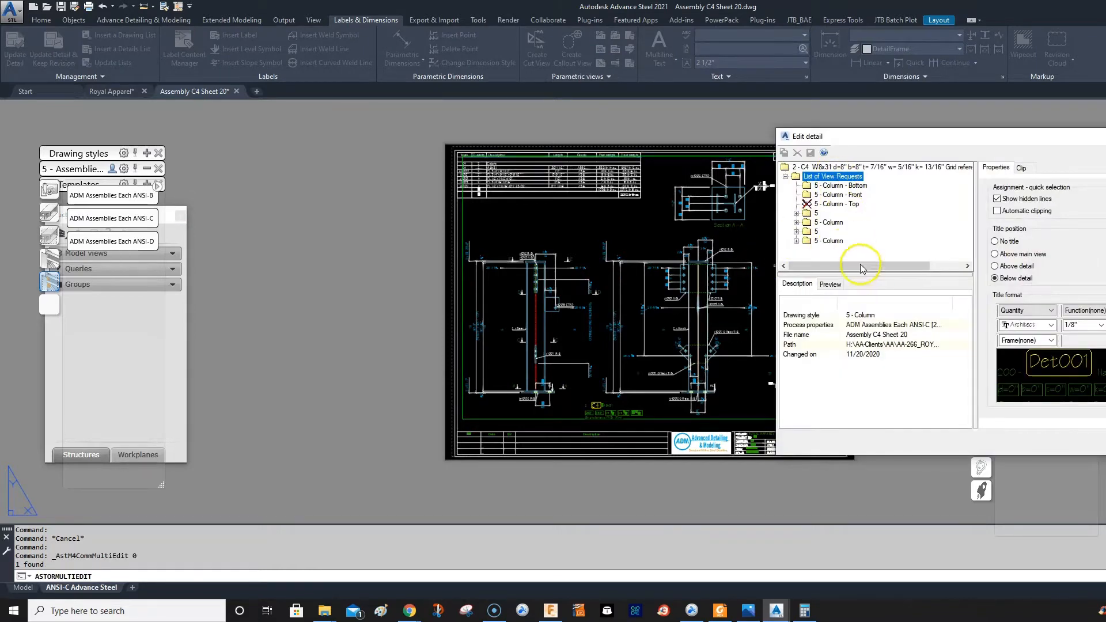
pyautogui.click(858, 316)
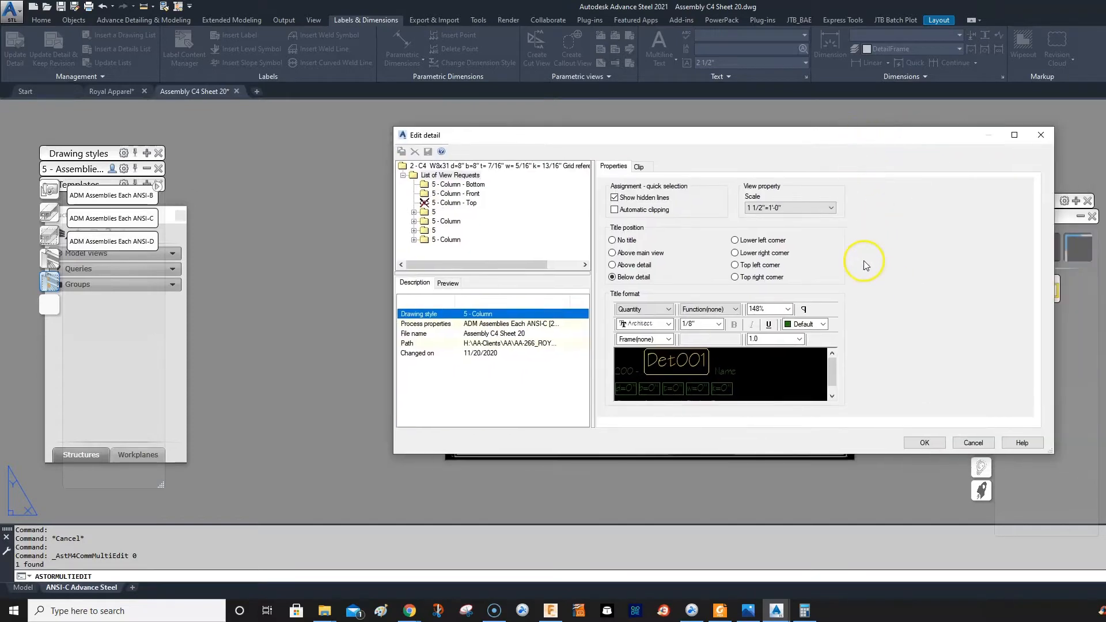
pyautogui.click(924, 443)
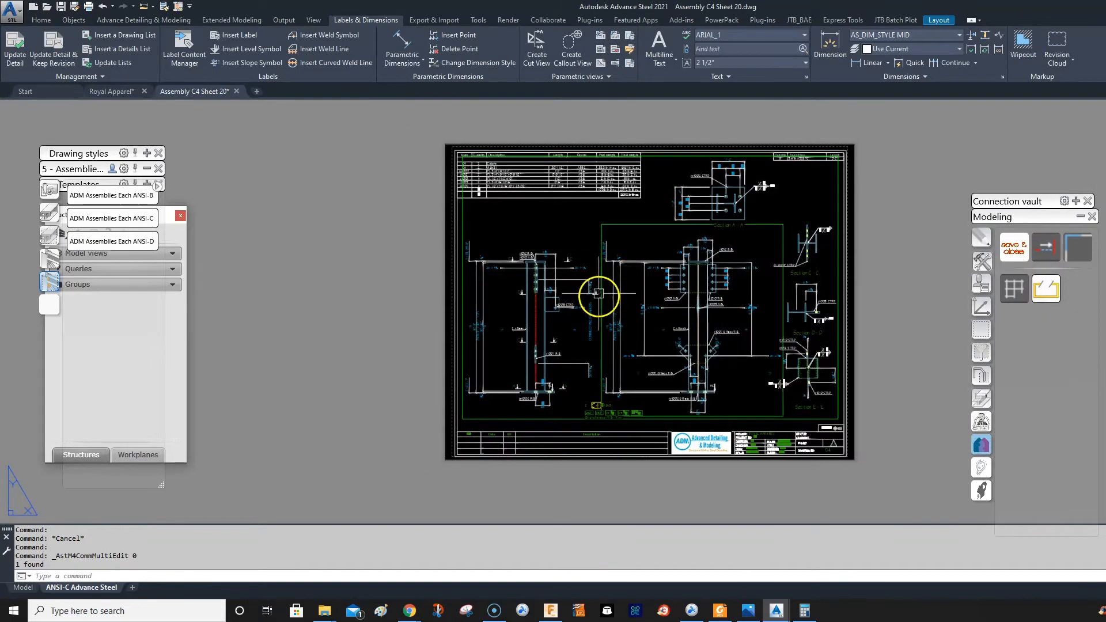
# - Open the Drawing Style Manager, collapse the 3 - GA Plans, Elevations / Sections category and expand 5 - Assemblies
pyautogui.scroll(5, 541, 258)
pyautogui.moveTo(541, 257); pyautogui.dragTo(413, 214, button='middle')
pyautogui.scroll(-4, 450, 222)
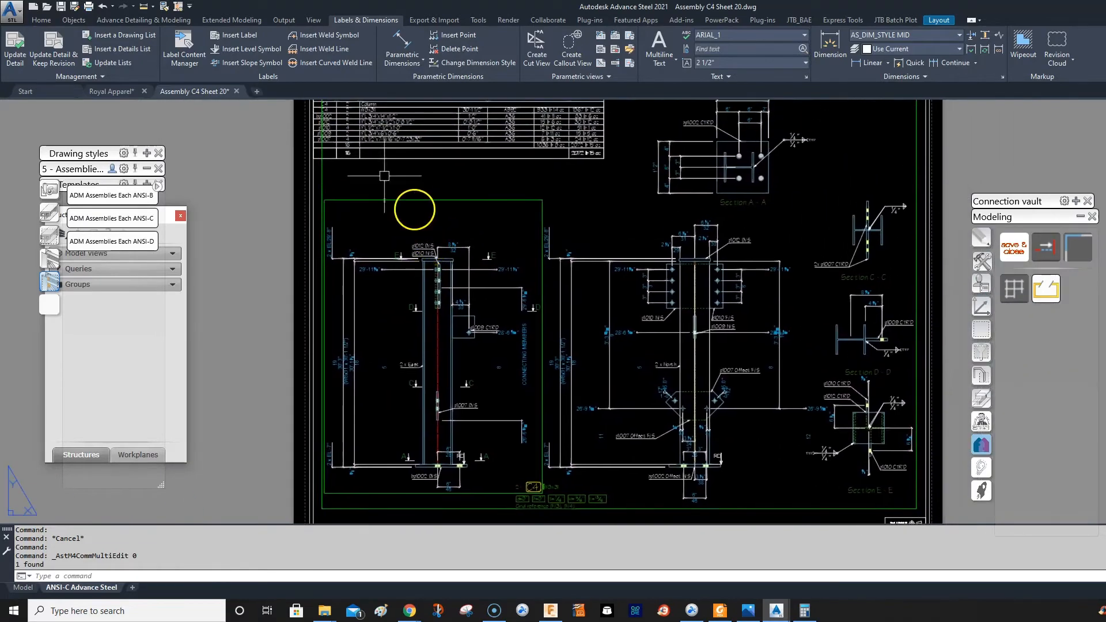
pyautogui.click(282, 21)
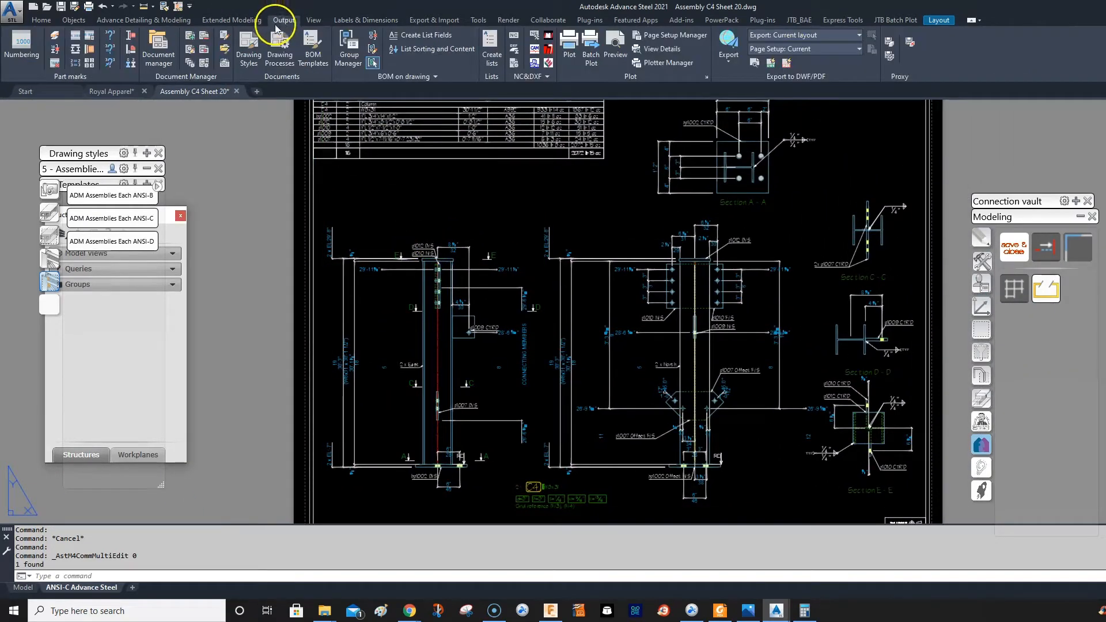
pyautogui.click(195, 55)
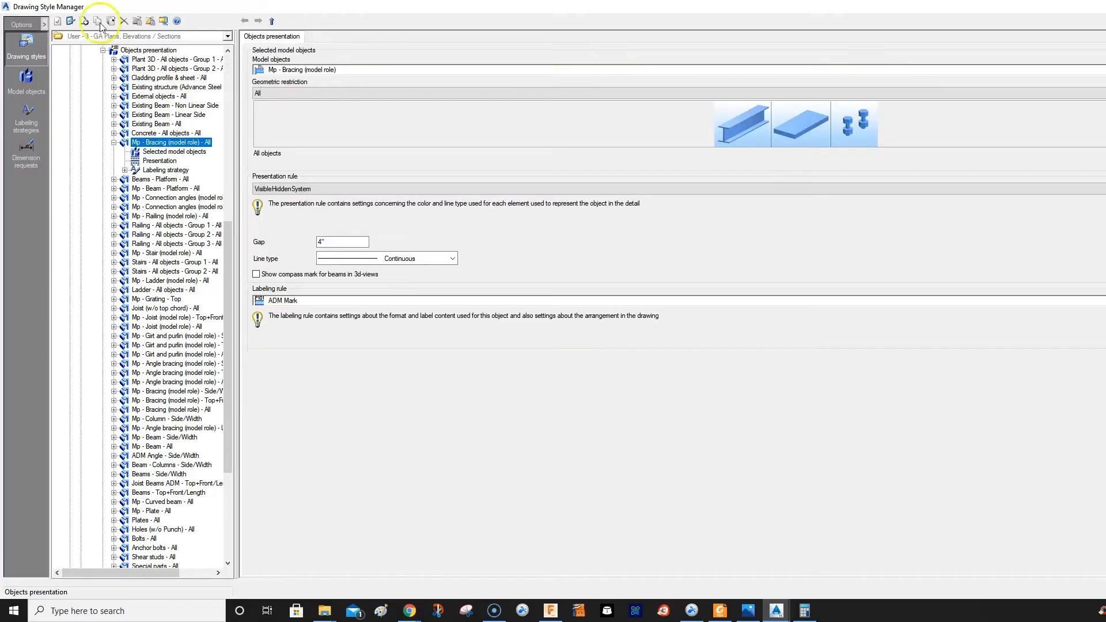
pyautogui.scroll(2, 100, 65)
pyautogui.click(82, 79)
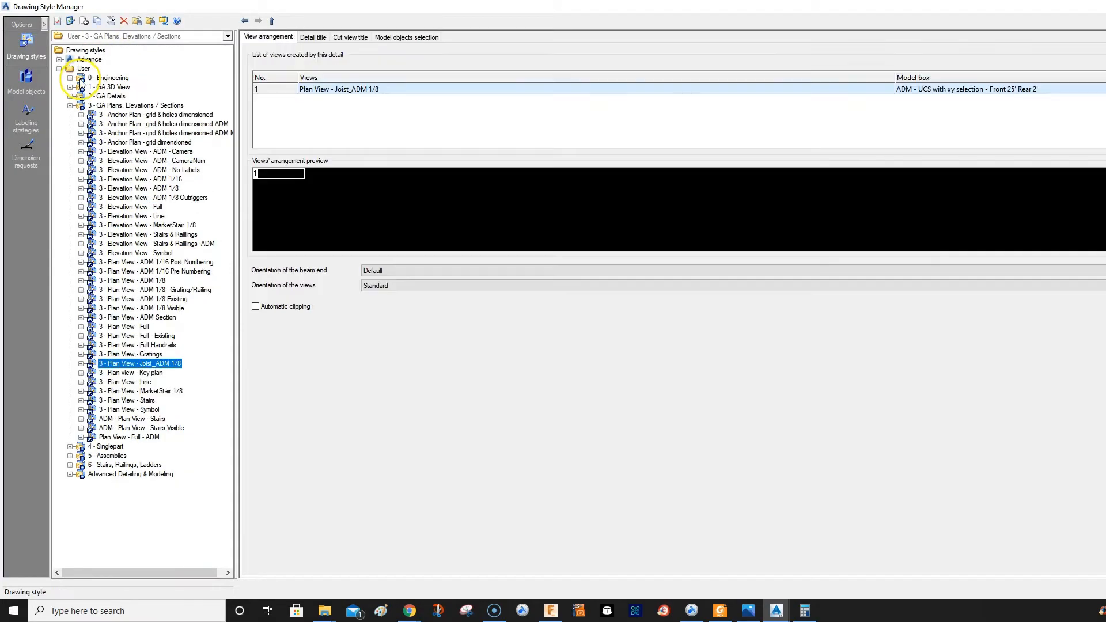
pyautogui.click(71, 106)
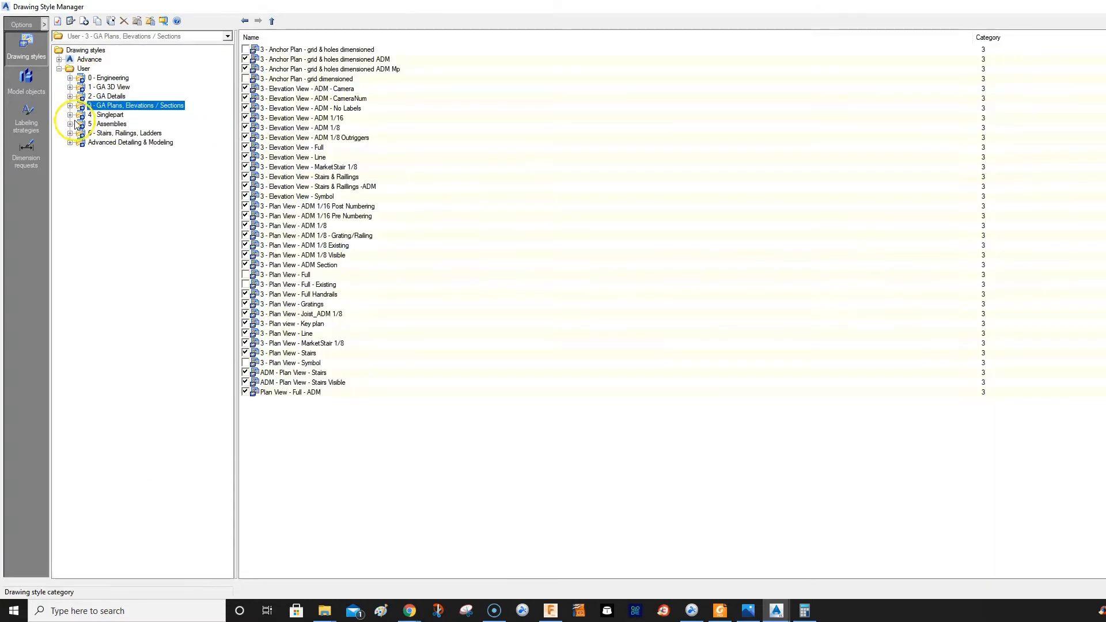
pyautogui.click(70, 124)
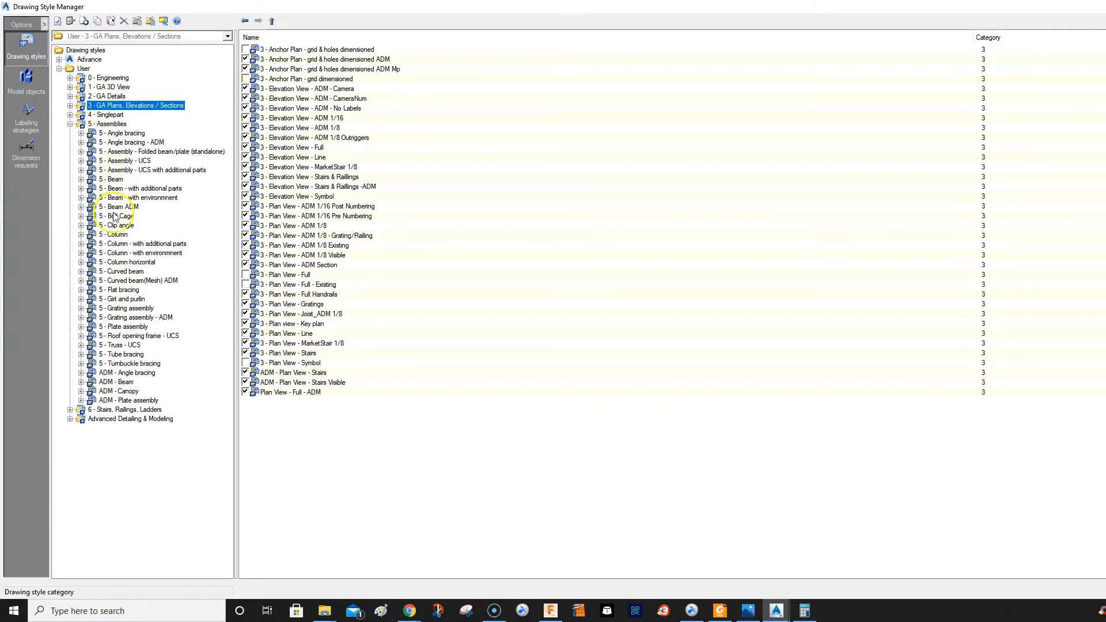
# - Expand the 5 - Column style down to the view dimensions of 5 - Column - Front and widen the tree to show full names
pyautogui.click(114, 235)
pyautogui.click(81, 235)
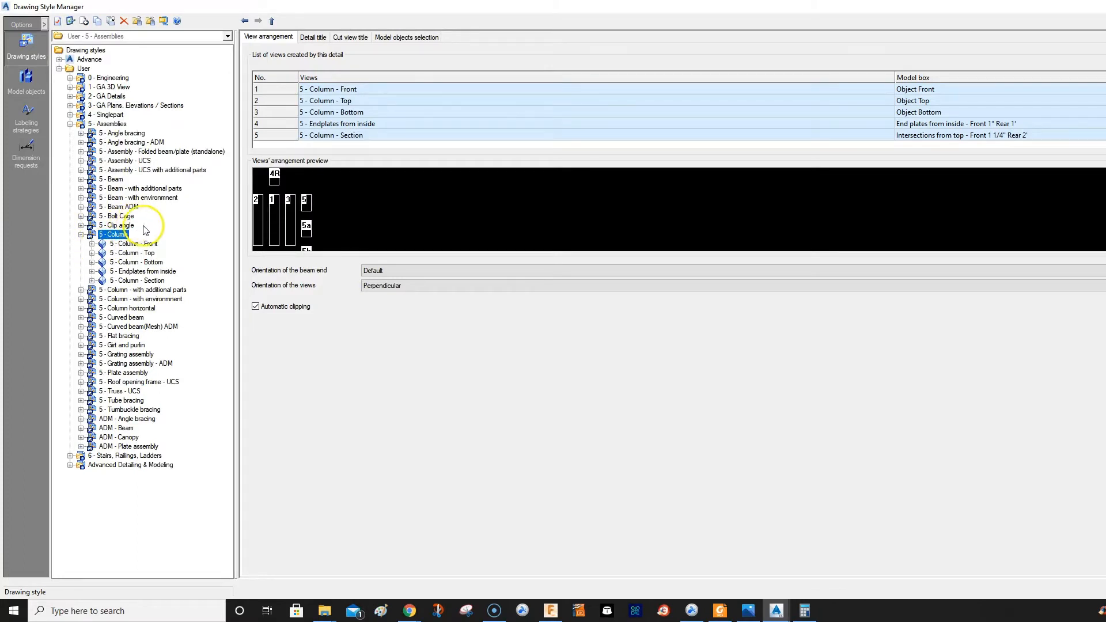
pyautogui.click(92, 244)
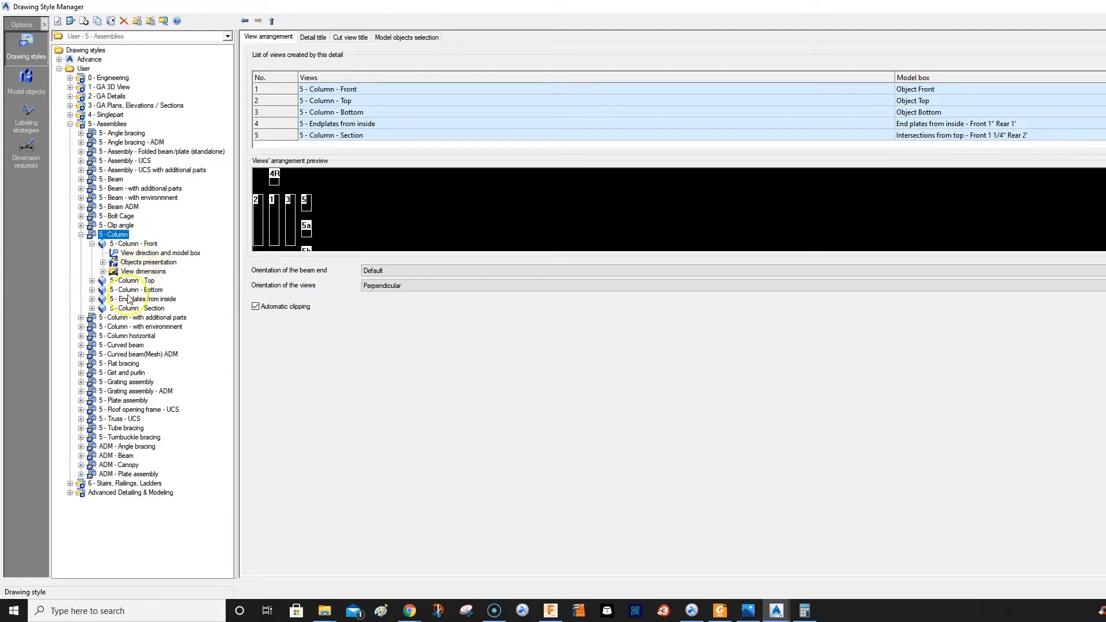
pyautogui.click(102, 271)
pyautogui.scroll(-5, 165, 132)
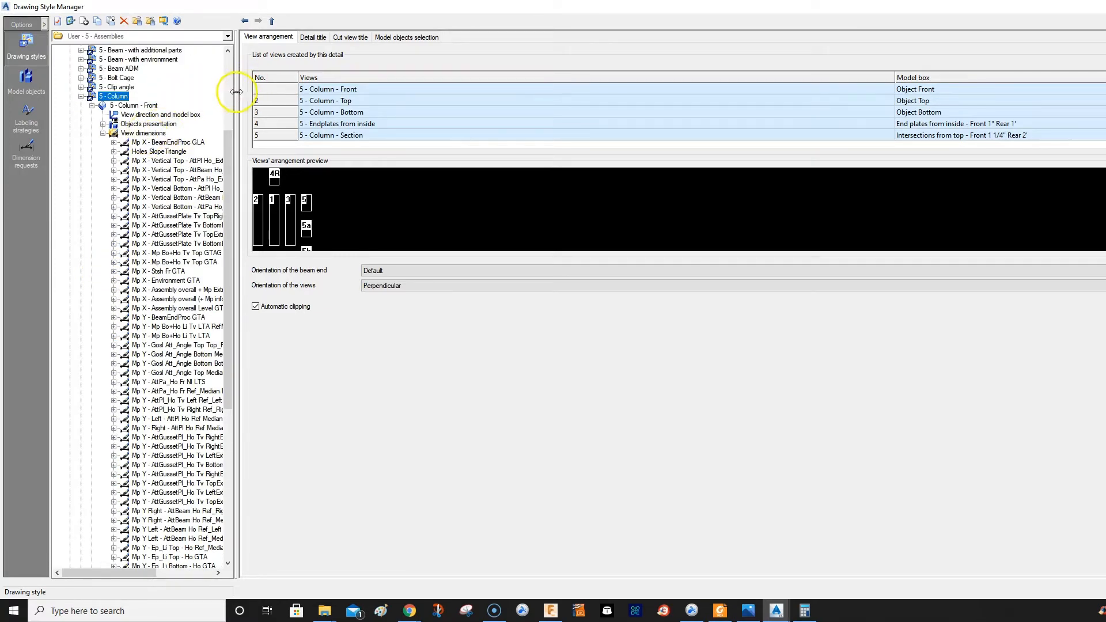
pyautogui.moveTo(237, 91); pyautogui.dragTo(343, 95)
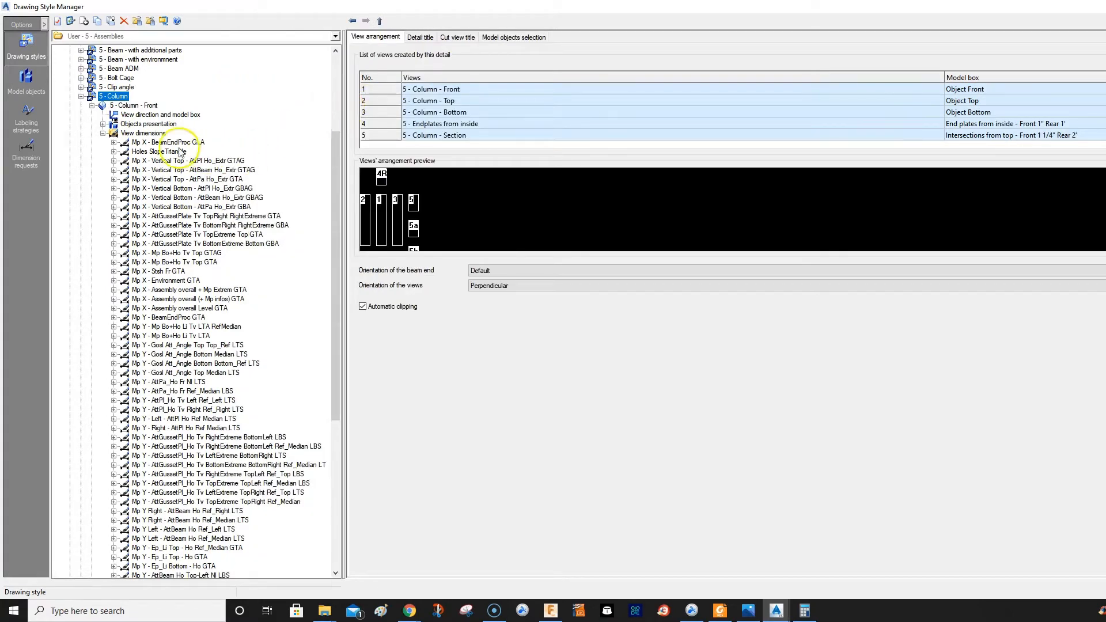
# - Check the dimension request definition and the label settings of Mp X - BeamEndProc GLA
pyautogui.click(161, 143)
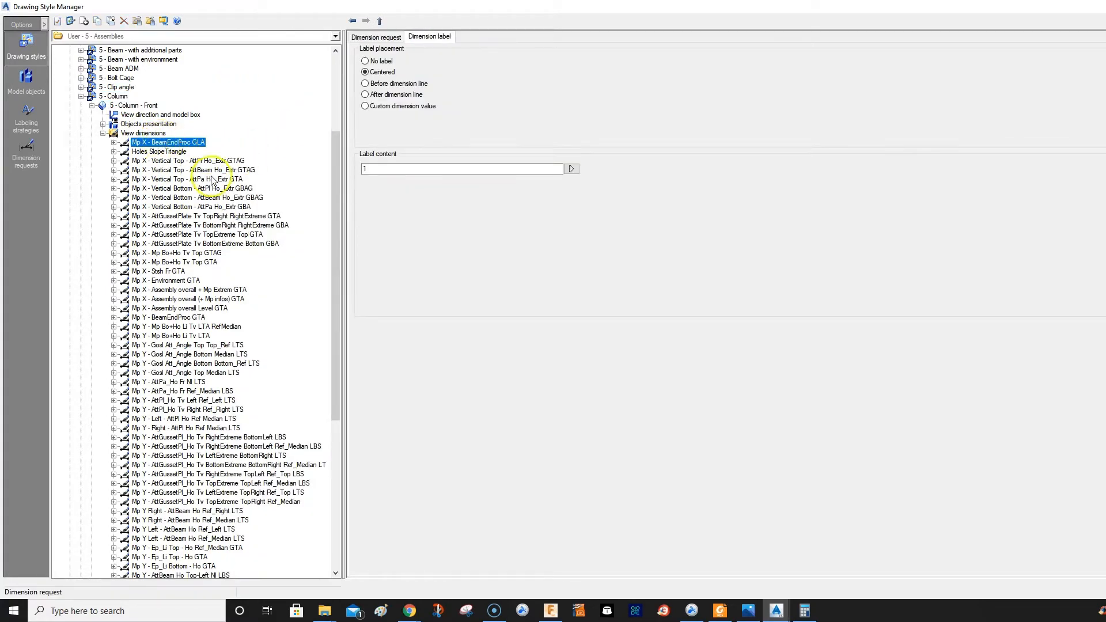
pyautogui.click(375, 38)
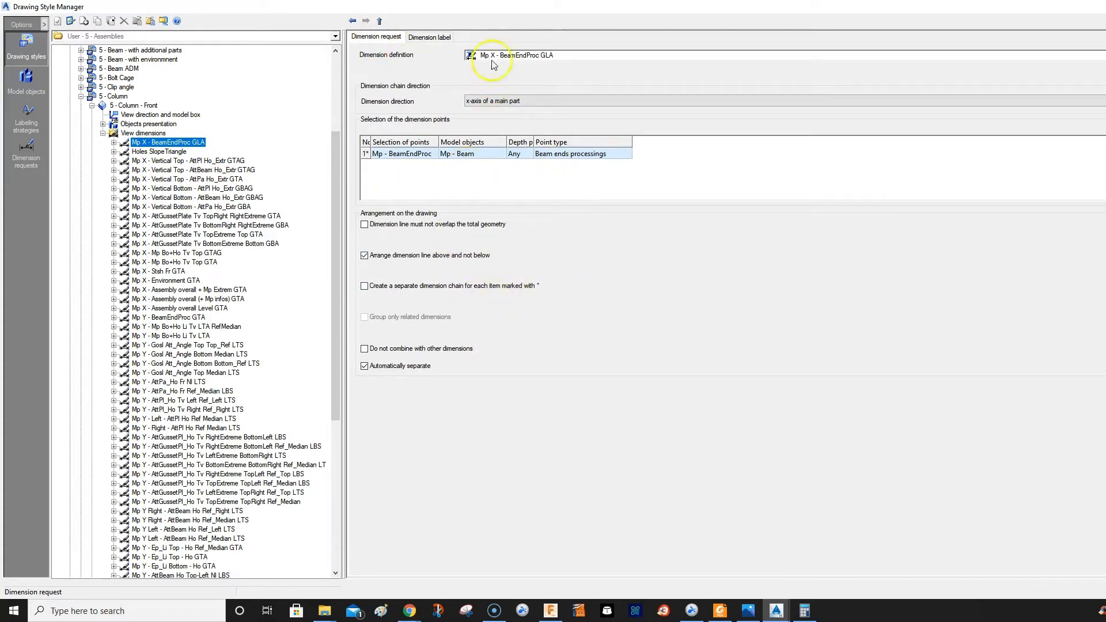
pyautogui.click(421, 38)
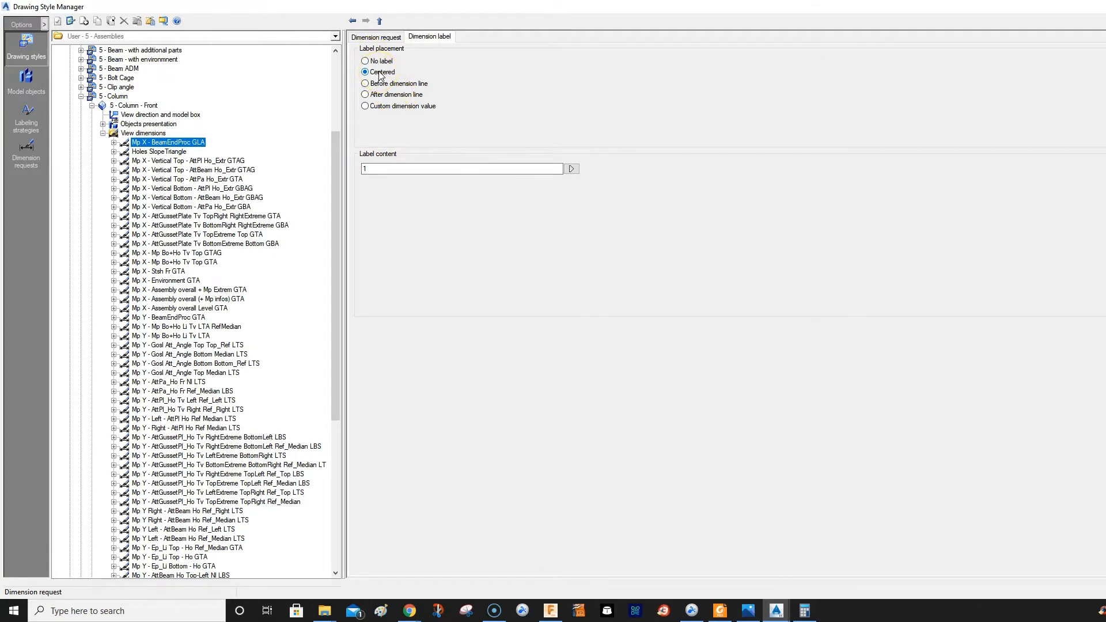
# - Compare the label content of Holes SlopeTriangle and the Mp X - Vertical Top and Vertical Bottom dimension requests
pyautogui.click(178, 153)
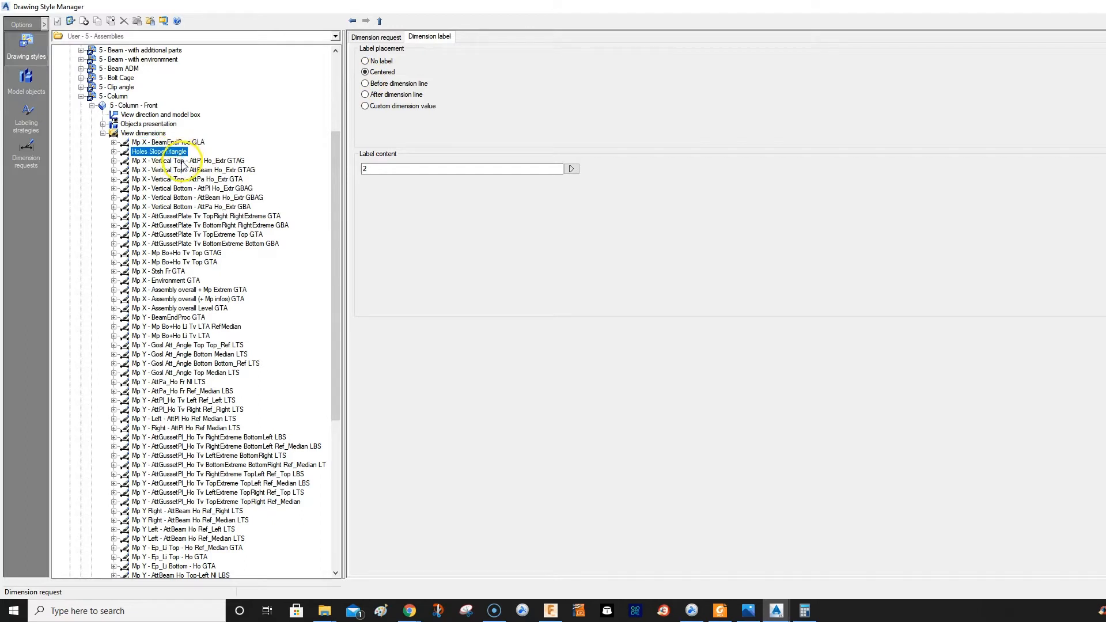
pyautogui.click(182, 162)
pyautogui.click(194, 171)
pyautogui.click(193, 163)
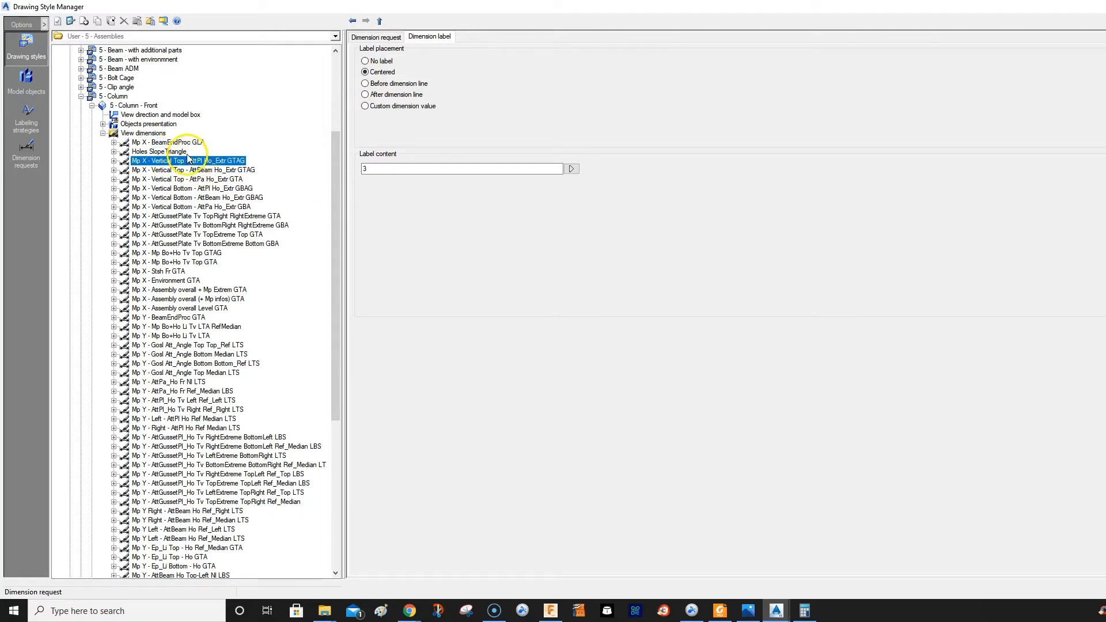
pyautogui.click(187, 151)
pyautogui.click(187, 160)
pyautogui.click(187, 170)
pyautogui.click(186, 180)
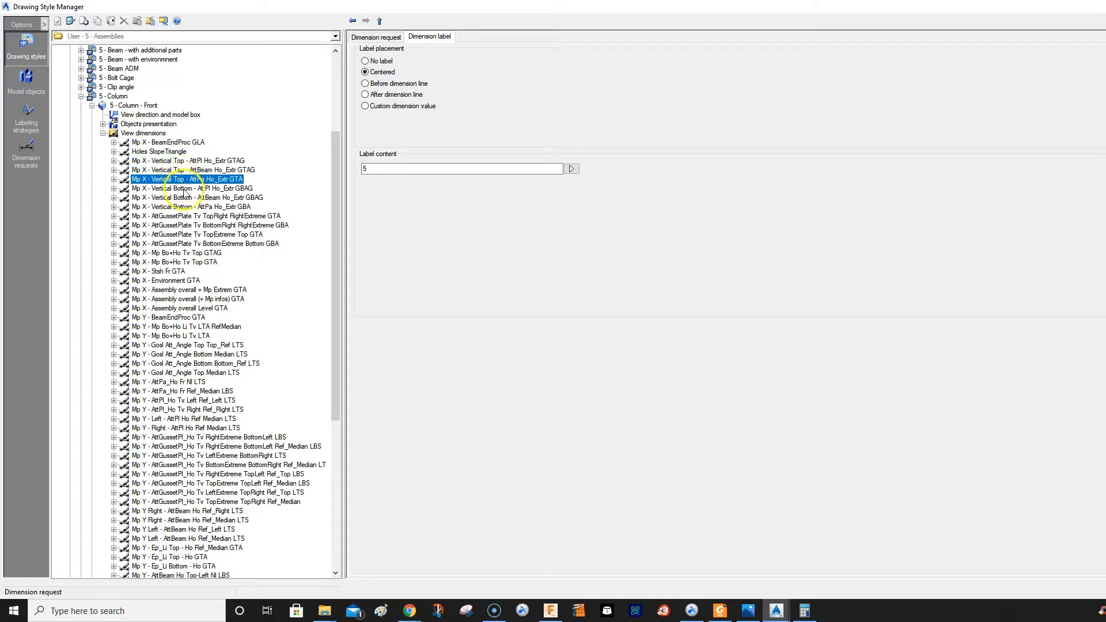
pyautogui.click(189, 197)
# - Compare the label content of several Mp Y dimension requests, including the attached plate and attached beam ones
pyautogui.click(199, 401)
pyautogui.scroll(-3, 201, 410)
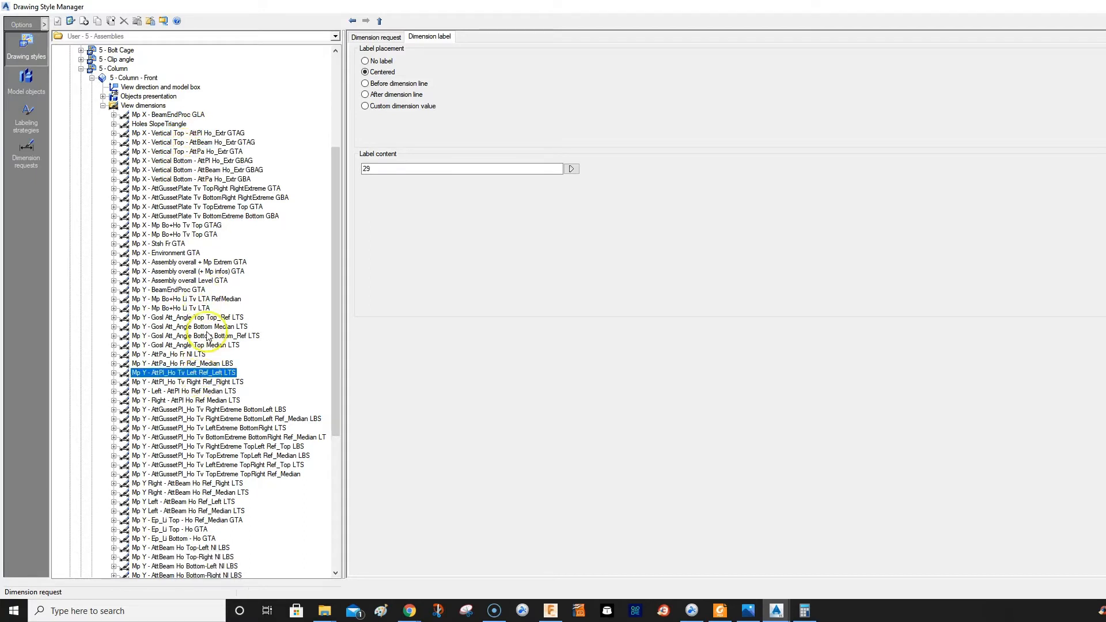
pyautogui.click(193, 382)
pyautogui.click(190, 456)
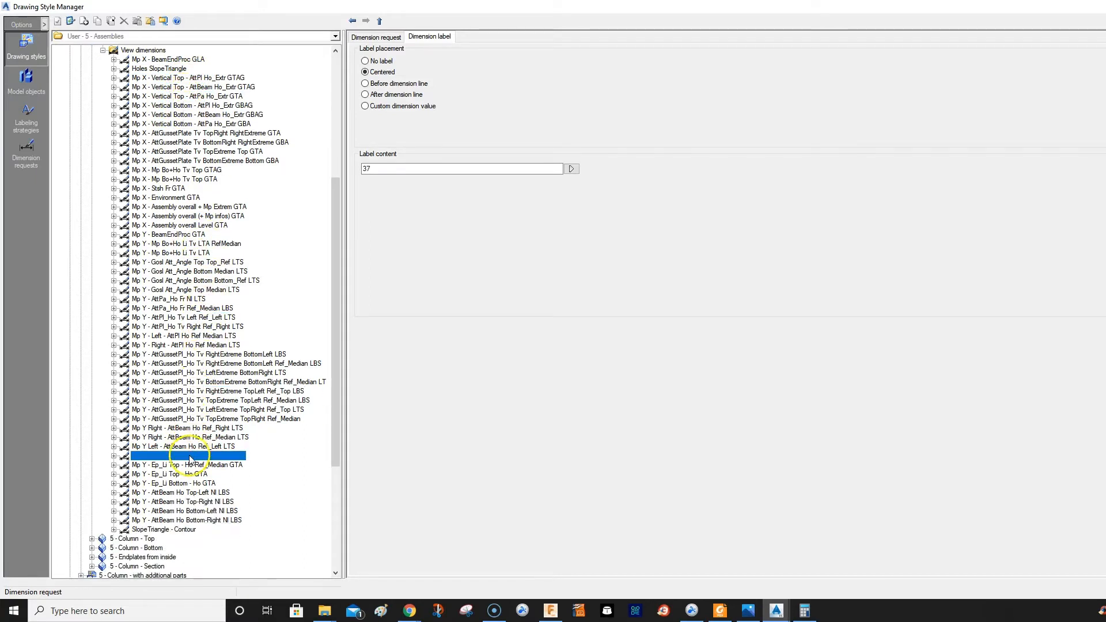
pyautogui.click(190, 493)
pyautogui.click(196, 327)
pyautogui.scroll(4, 199, 254)
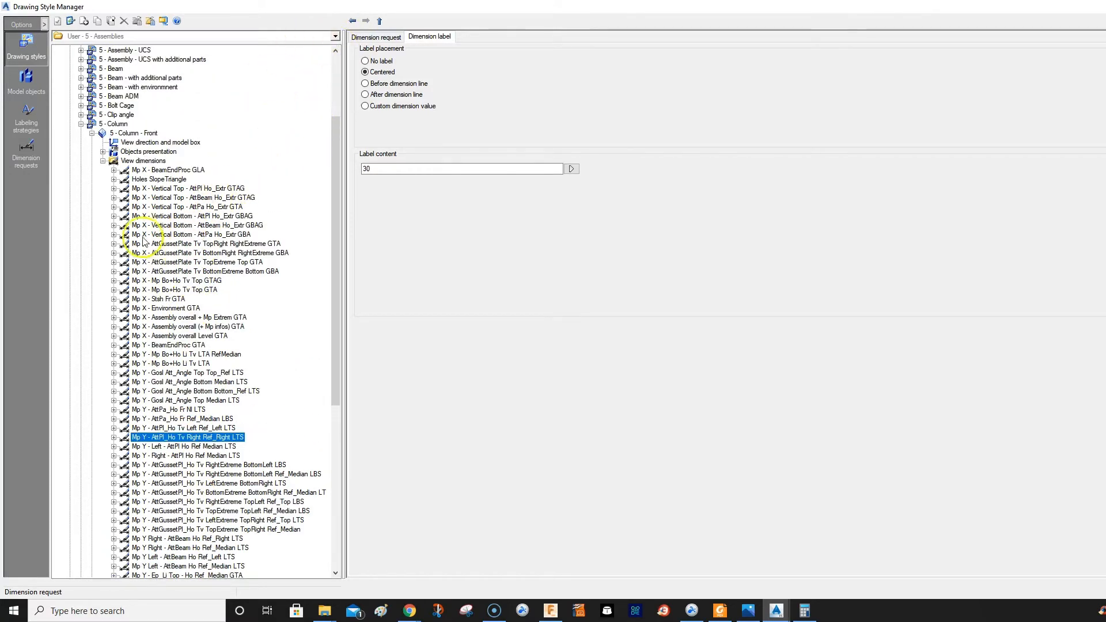
# - Check the label of Mp X - Vertical Bottom - AttPa Ho_Extr GBA and examine its AttPl_WHo Tv - RightExtremHo Bottom point selection
pyautogui.click(190, 234)
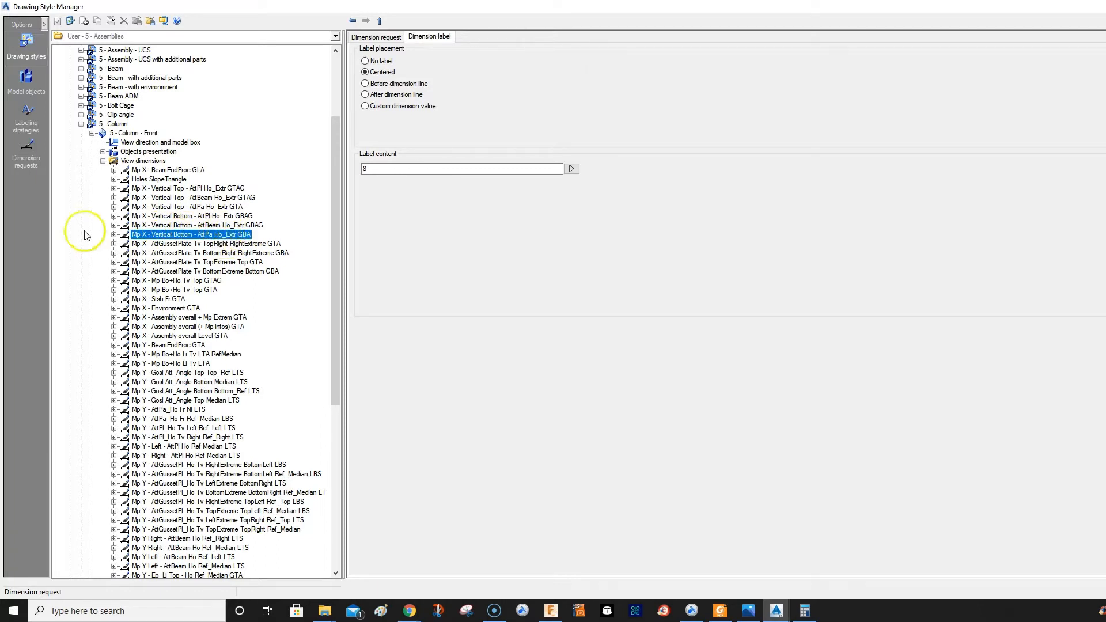
pyautogui.click(115, 234)
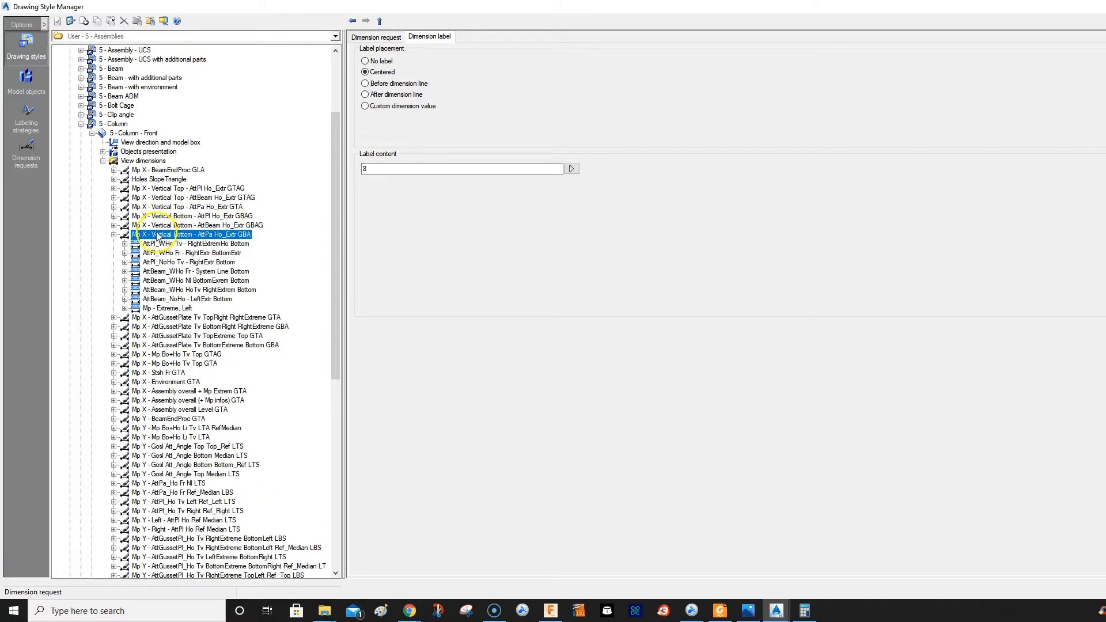
pyautogui.click(144, 244)
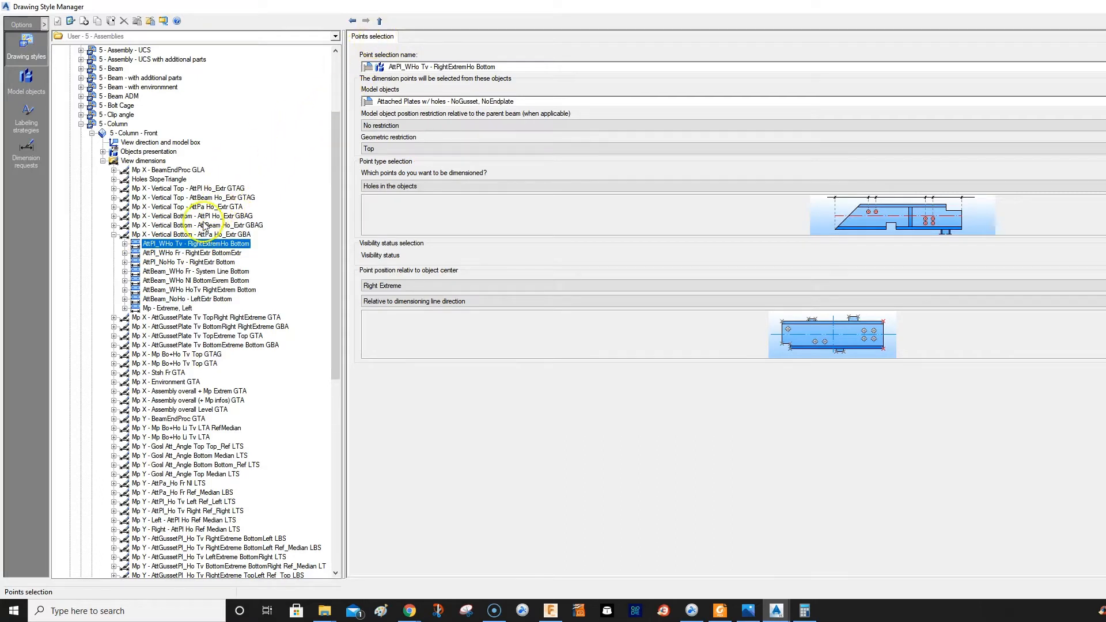
# - Review the dimension point list of Mp X - Vertical Bottom - AttPa Ho_Extr GBA with widened columns, then collapse its entry
pyautogui.click(190, 235)
pyautogui.click(371, 37)
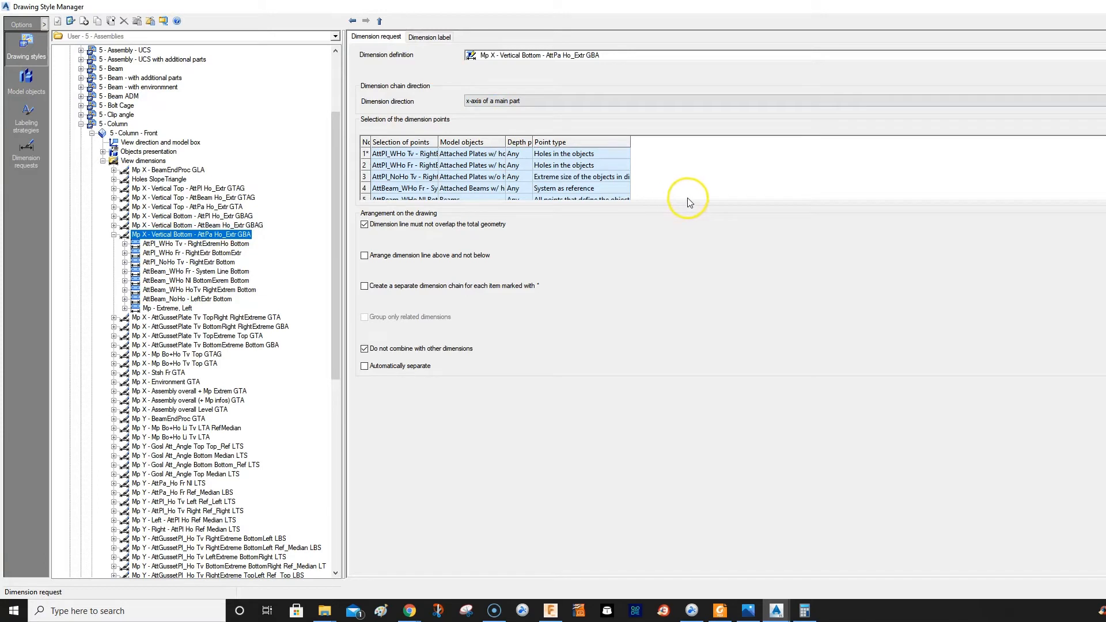
pyautogui.scroll(-2, 449, 159)
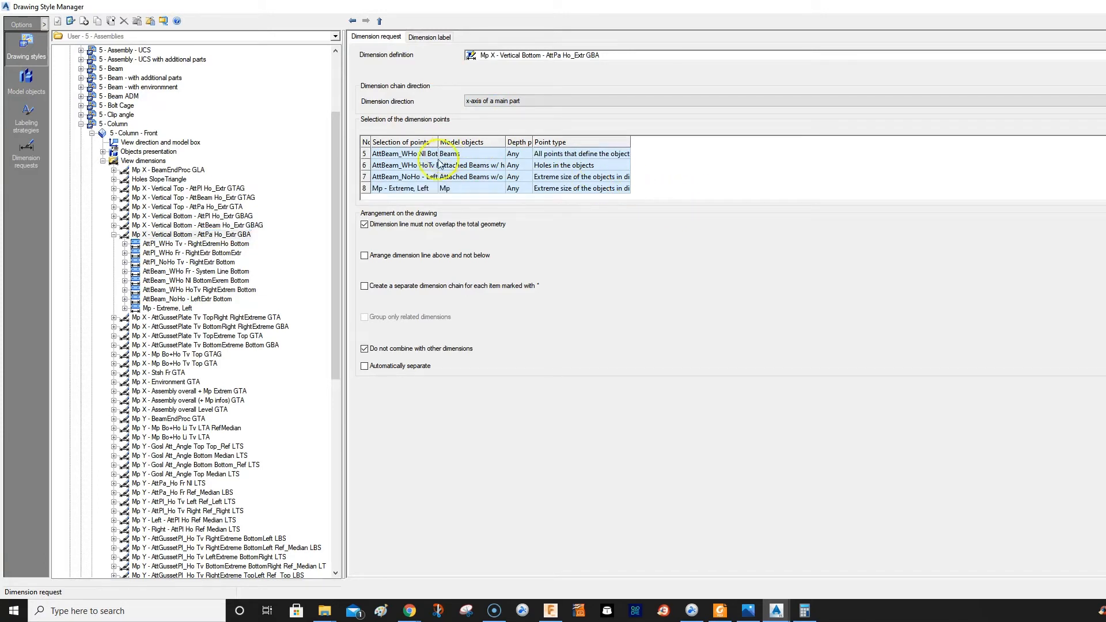
pyautogui.scroll(2, 413, 181)
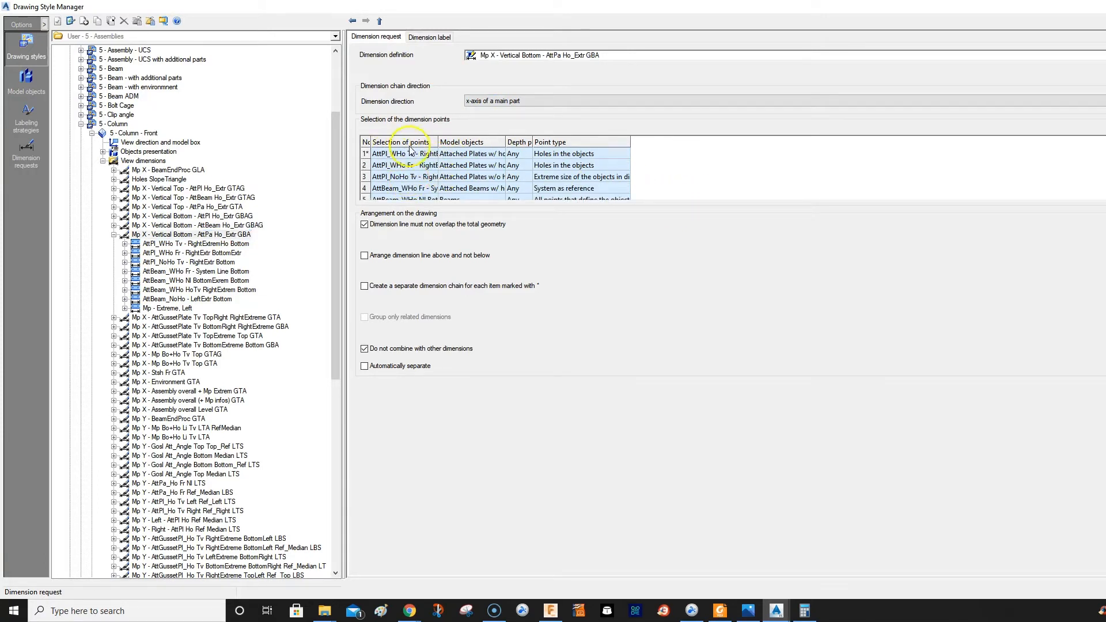
pyautogui.moveTo(488, 150); pyautogui.dragTo(487, 151)
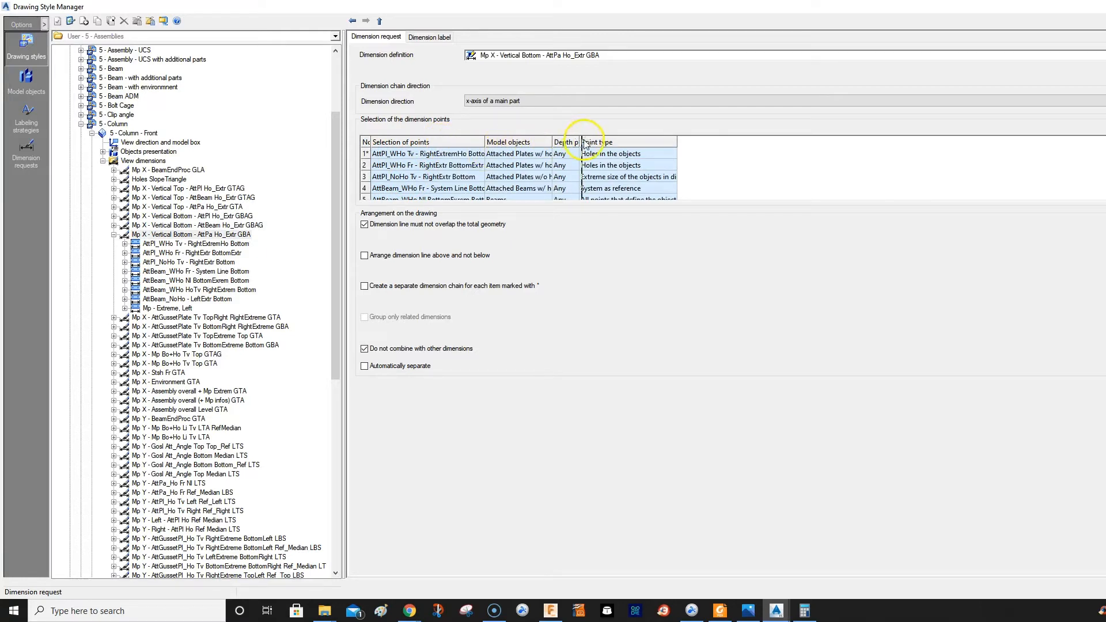
pyautogui.moveTo(585, 144); pyautogui.dragTo(582, 144)
pyautogui.moveTo(718, 148); pyautogui.dragTo(686, 152)
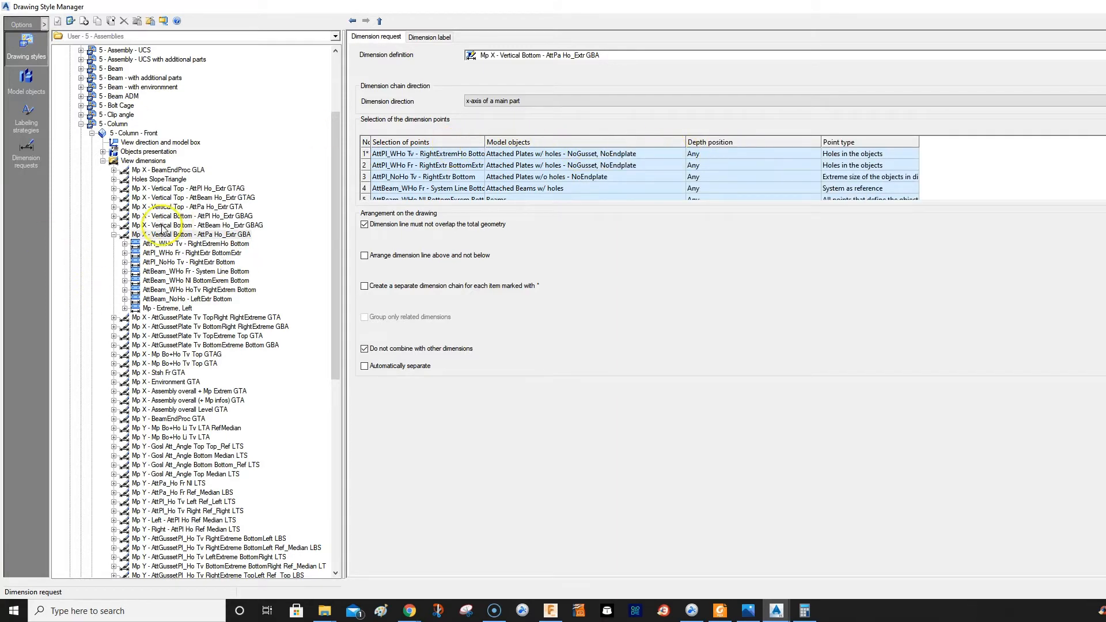
pyautogui.click(114, 236)
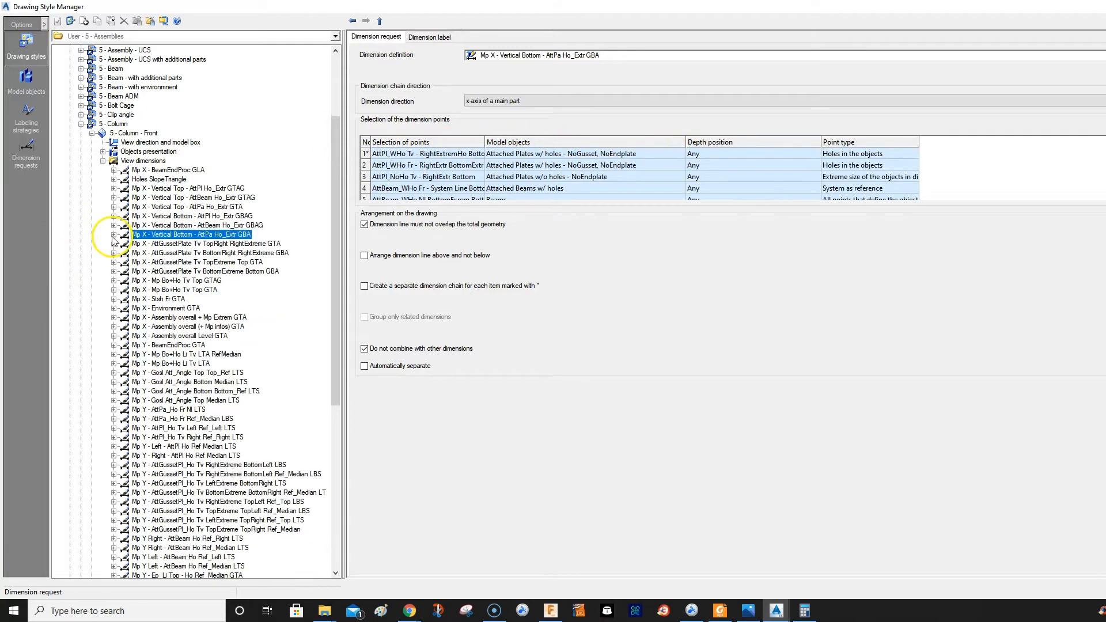
# - Examine the Mp X - Assembly overall Level GTA request and its Mp - Assembly overall point selection, then return to the drawing
pyautogui.click(193, 336)
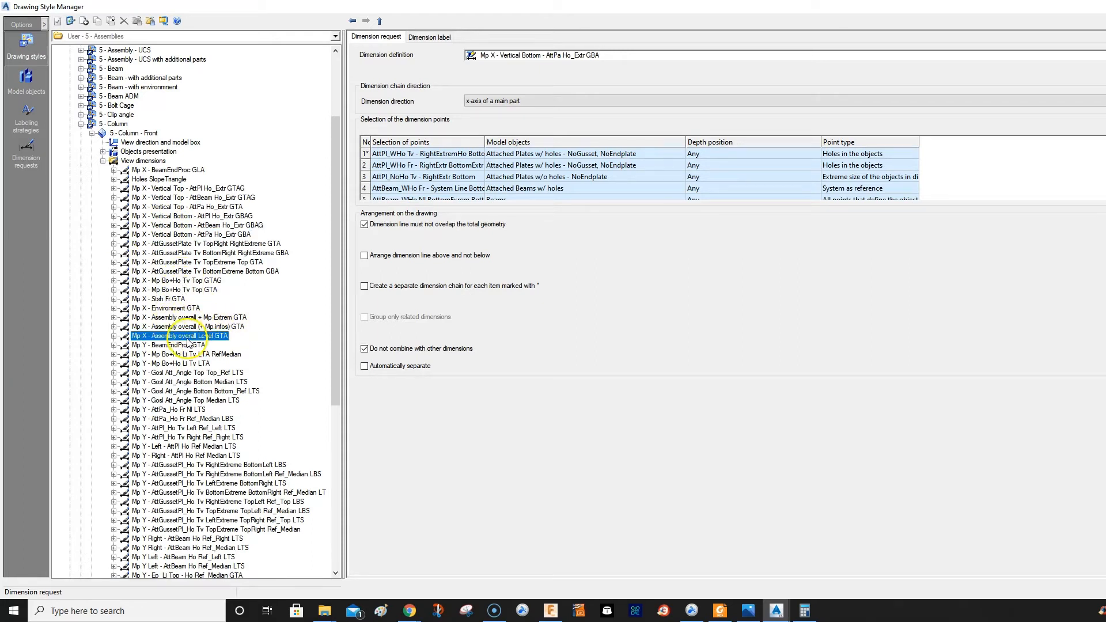
pyautogui.click(114, 336)
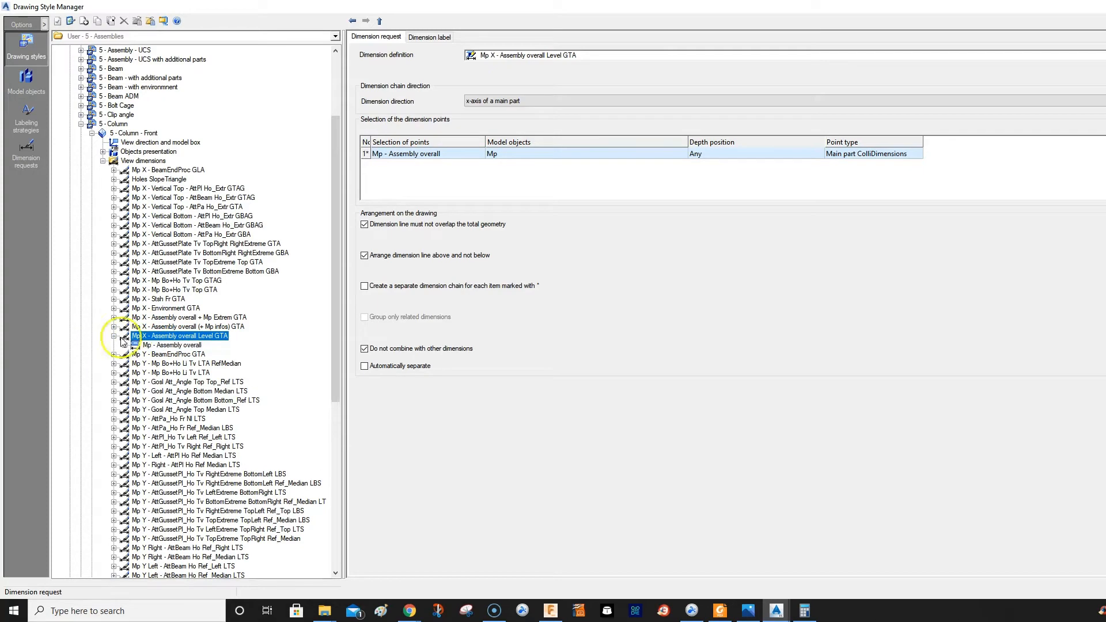
pyautogui.click(149, 346)
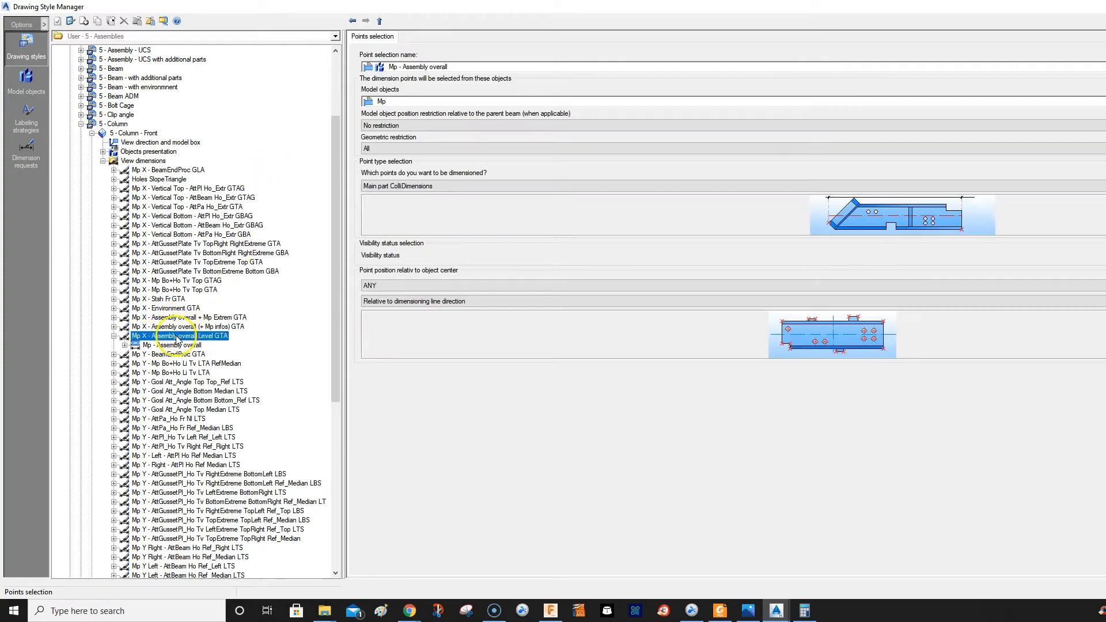
pyautogui.click(177, 337)
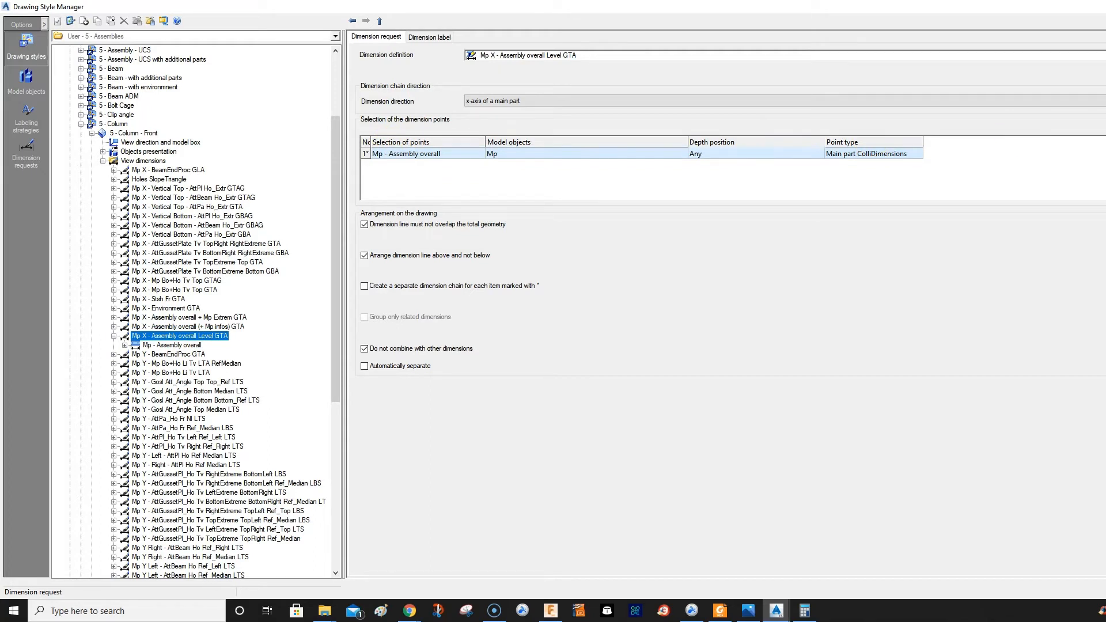
pyautogui.click(411, 155)
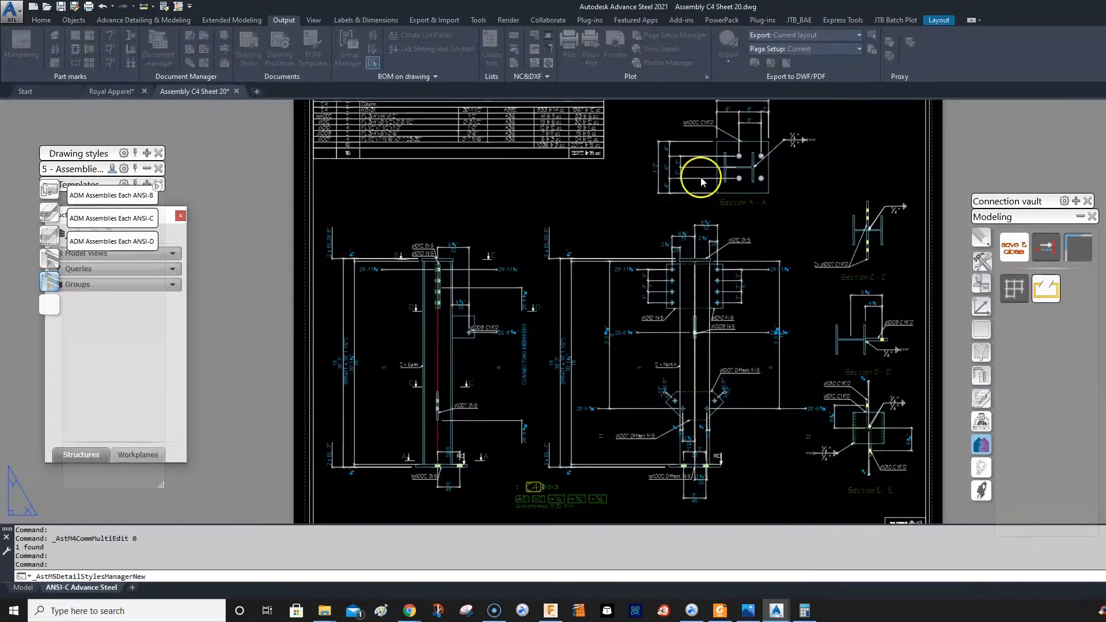
# - Check which number label belongs to the outer elevation dimension in the left column view
pyautogui.moveTo(488, 346)
pyautogui.mouseDown(button='middle')
pyautogui.moveTo(517, 258)
pyautogui.moveTo(761, 310)
pyautogui.mouseUp(button='middle')
pyautogui.scroll(4, 488, 267)
pyautogui.scroll(-2, 580, 264)
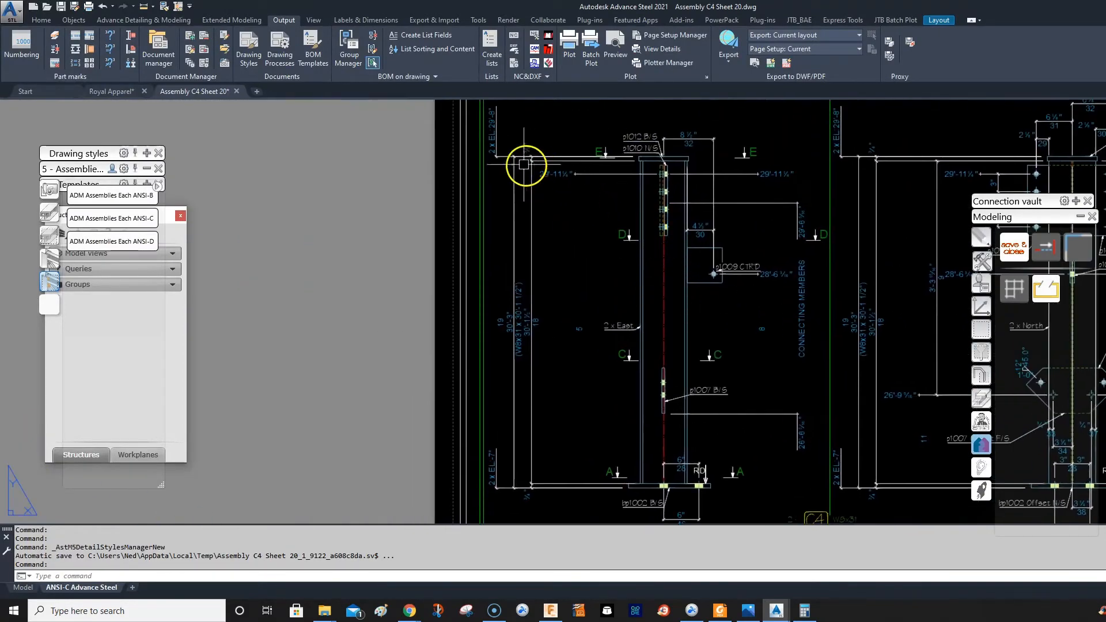
pyautogui.click(496, 159)
pyautogui.scroll(5, 513, 338)
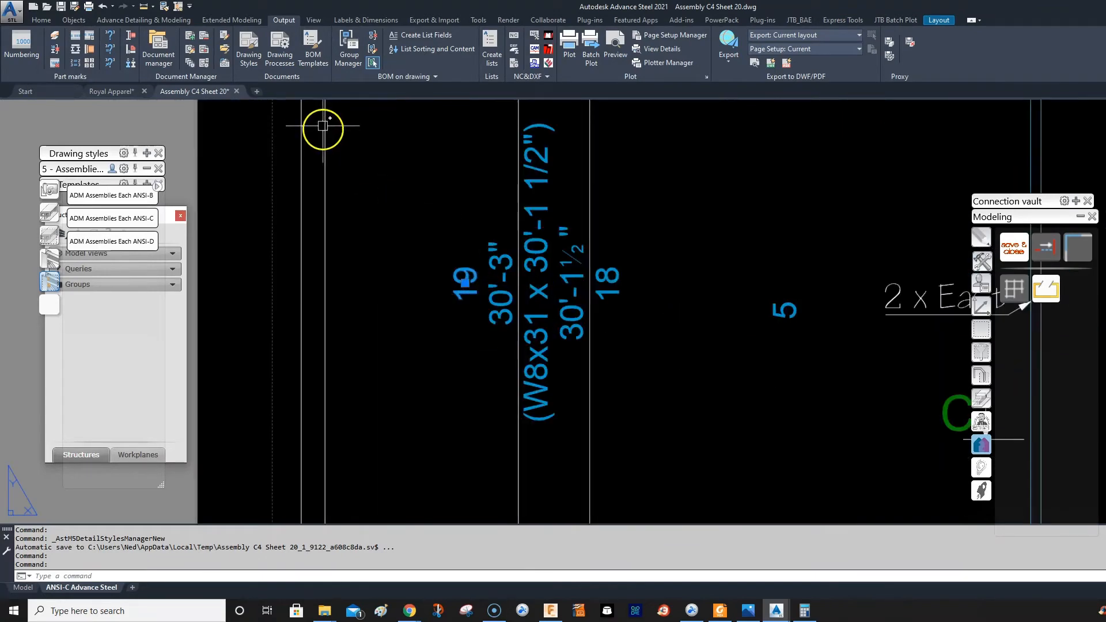
pyautogui.press('Escape')
pyautogui.scroll(-5, 488, 285)
pyautogui.moveTo(488, 287); pyautogui.dragTo(558, 361, button='middle')
pyautogui.scroll(-3, 577, 340)
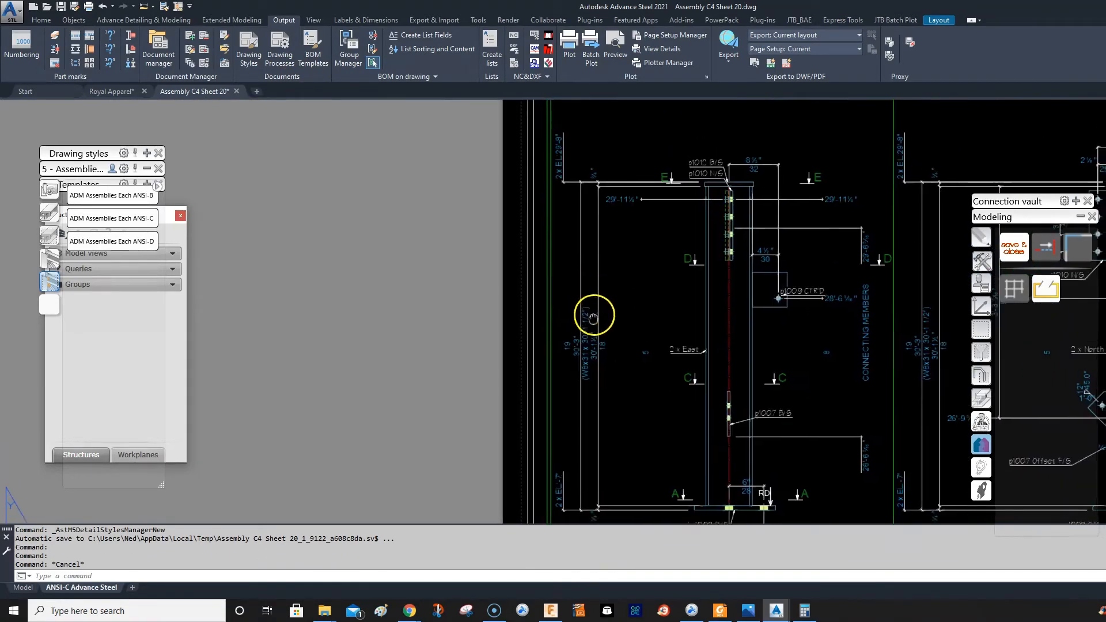
# - Stretch the outer elevation dimension of the left column view outward beyond the sheet edge to isolate its number label
pyautogui.click(562, 187)
pyautogui.click(564, 185)
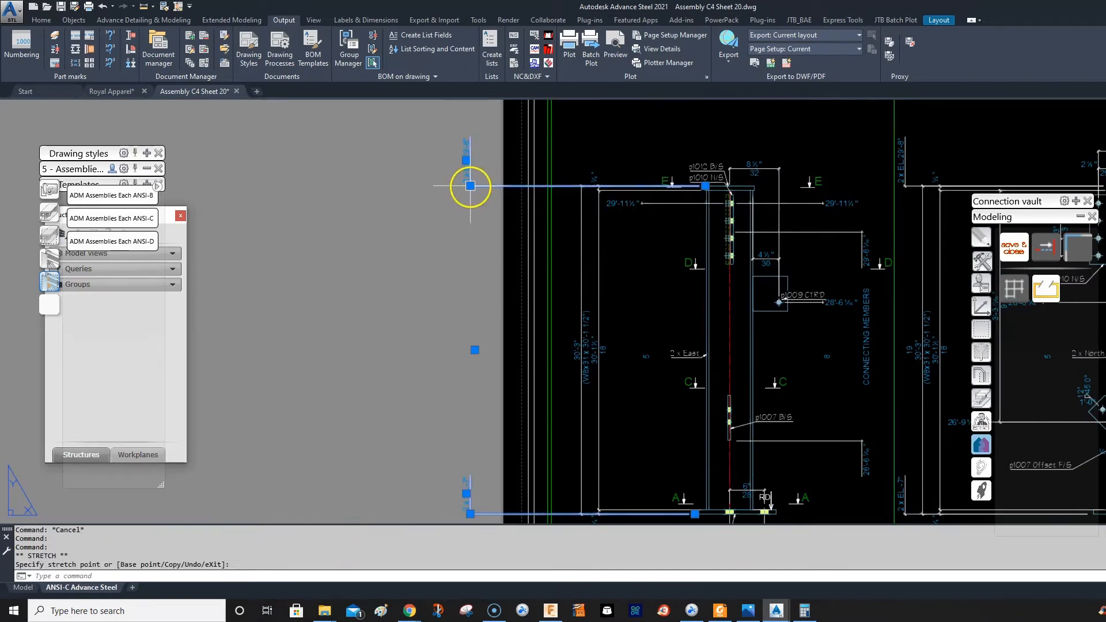
pyautogui.click(469, 185)
pyautogui.scroll(6, 507, 321)
pyautogui.press('Escape')
pyautogui.scroll(-6, 518, 316)
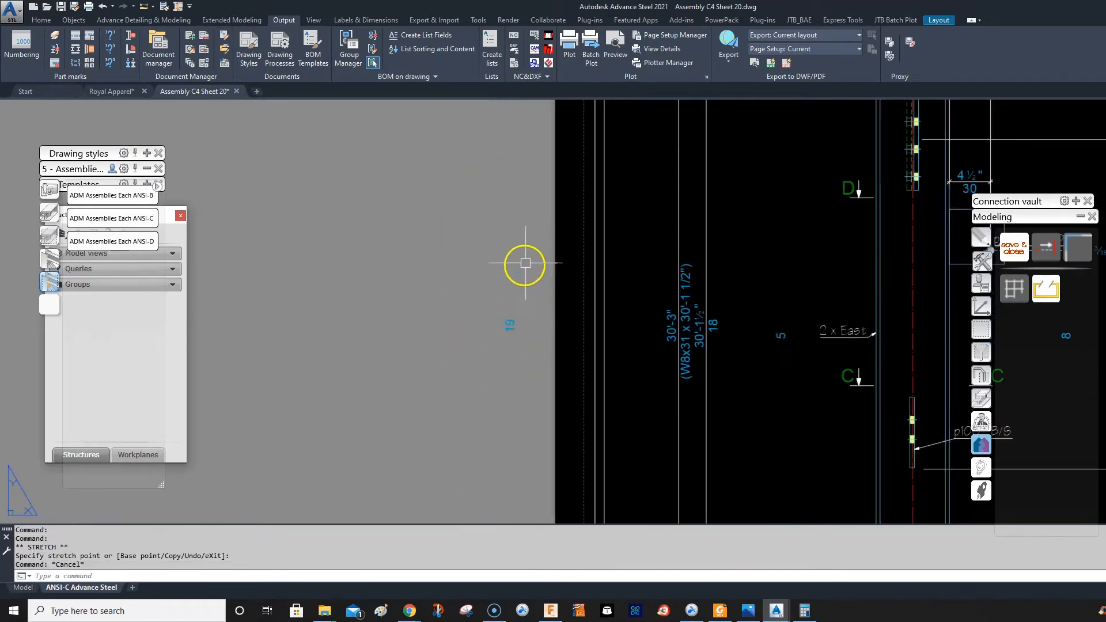
# - Stretch the outer elevation dimension of the left column view back onto the sheet, just outside the overall length dimensions
pyautogui.scroll(-6, 558, 316)
pyautogui.scroll(6, 561, 262)
pyautogui.click(561, 262)
pyautogui.click(515, 262)
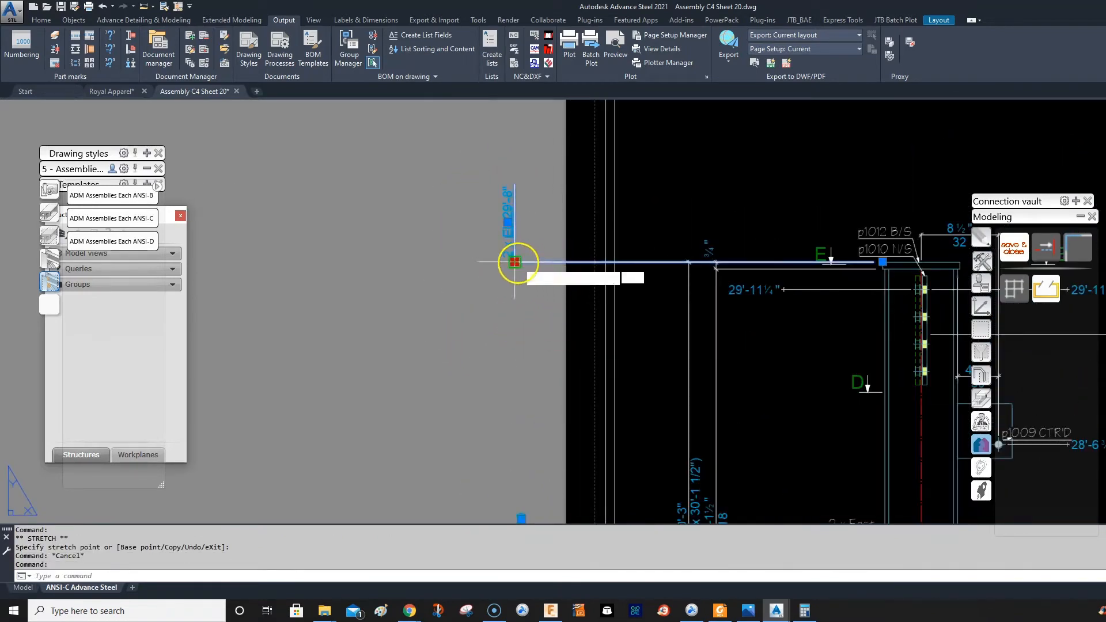
pyautogui.press('Escape')
pyautogui.moveTo(642, 265); pyautogui.dragTo(554, 334, button='middle')
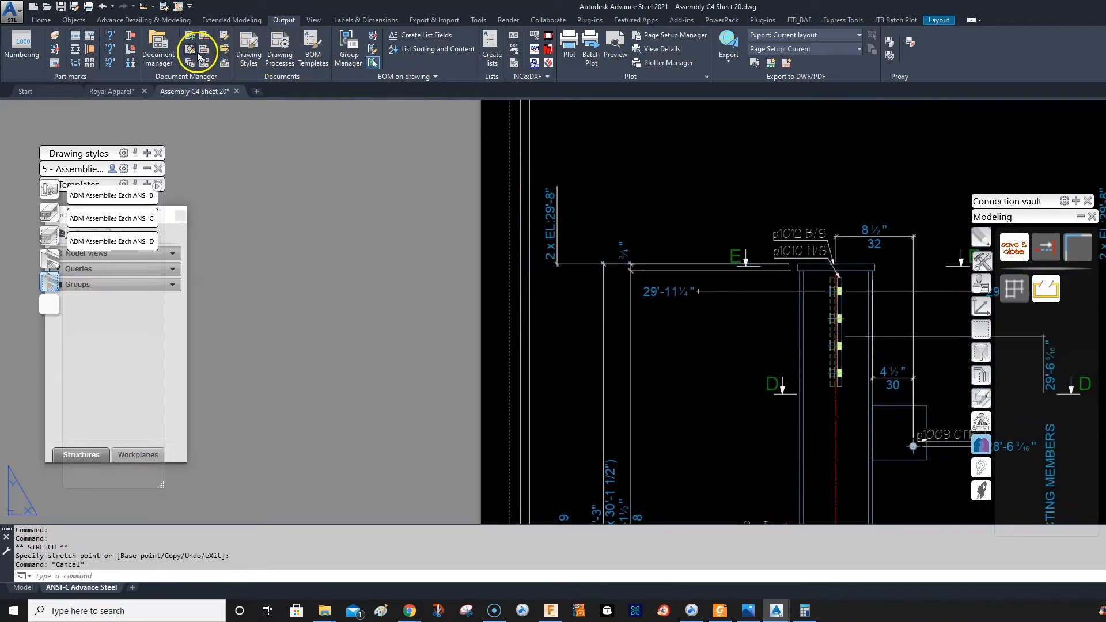
# - Check the label content of the Mp X - Assembly overall Level GTA request in the drawing styles, then return to the drawing
pyautogui.click(247, 47)
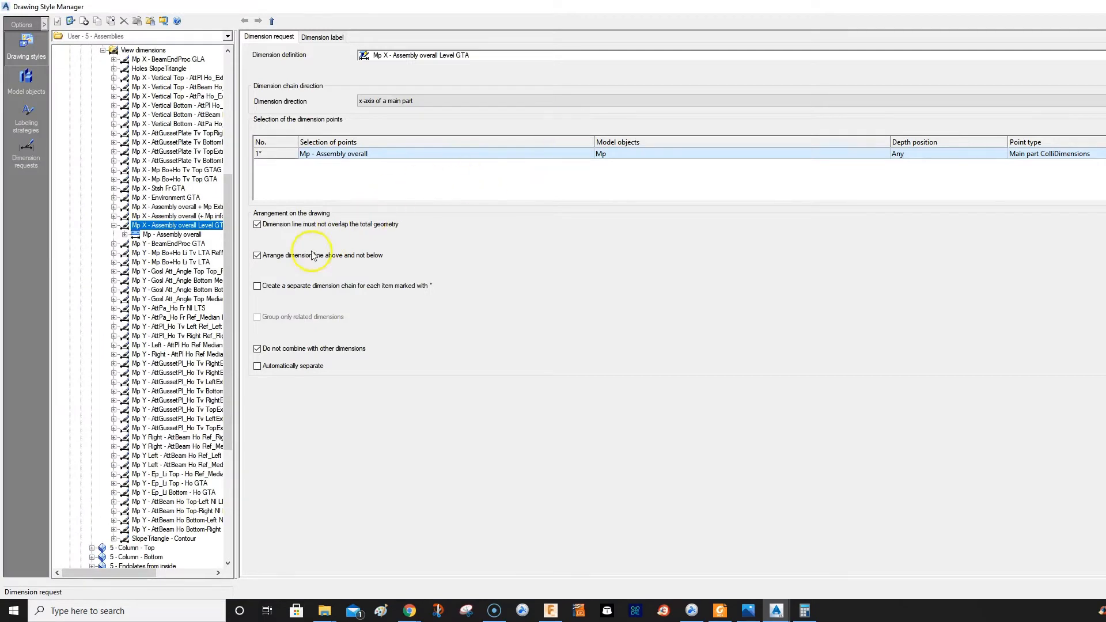
pyautogui.click(315, 38)
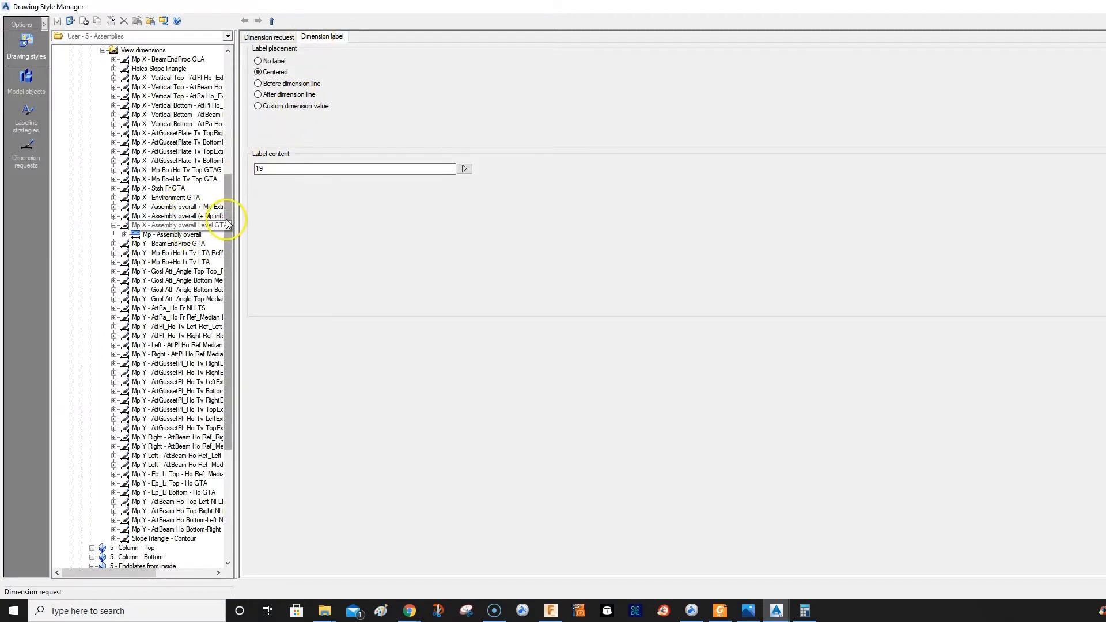
pyautogui.moveTo(237, 227); pyautogui.dragTo(306, 236)
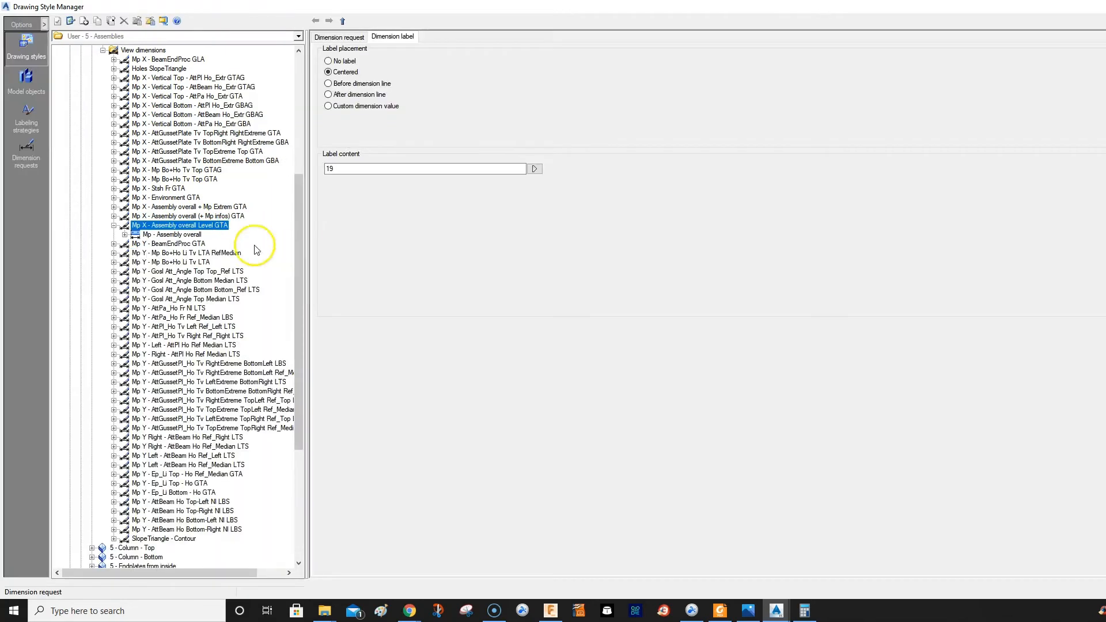
pyautogui.scroll(1, 202, 228)
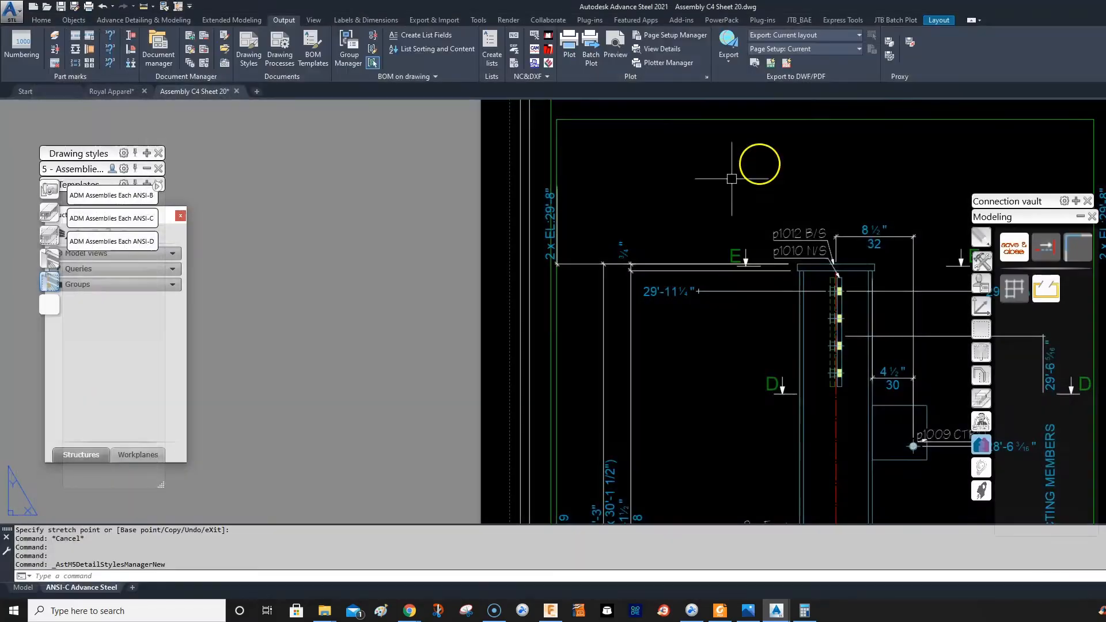
# - Examine the horizontal dimension from the column flange to the hole in plate p1009 and its number label in the left column view
pyautogui.scroll(-3, 601, 263)
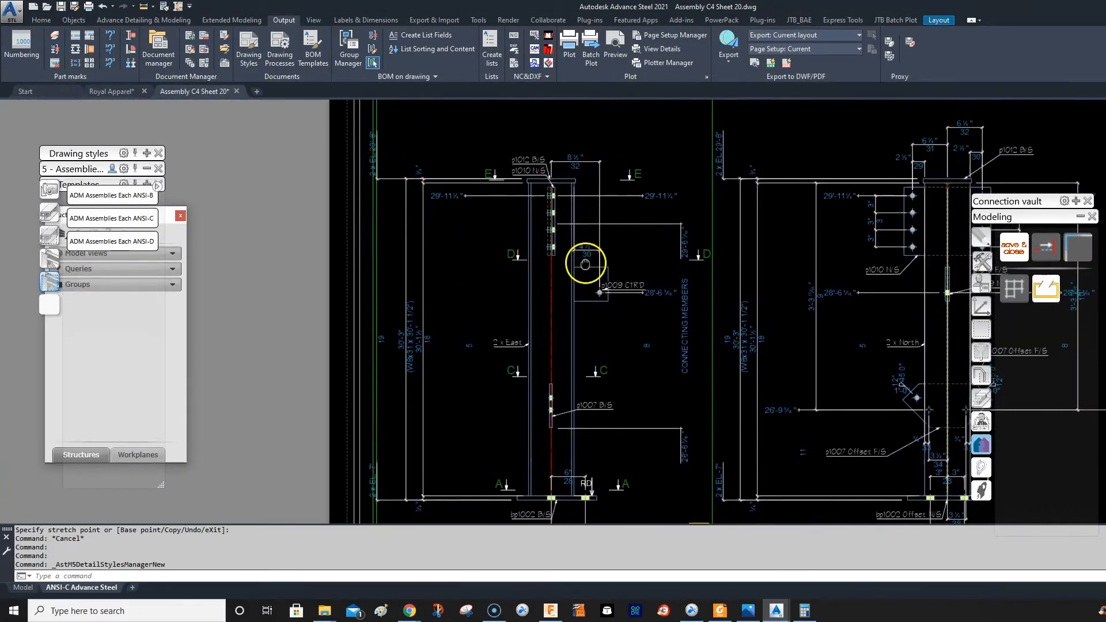
pyautogui.scroll(3, 605, 287)
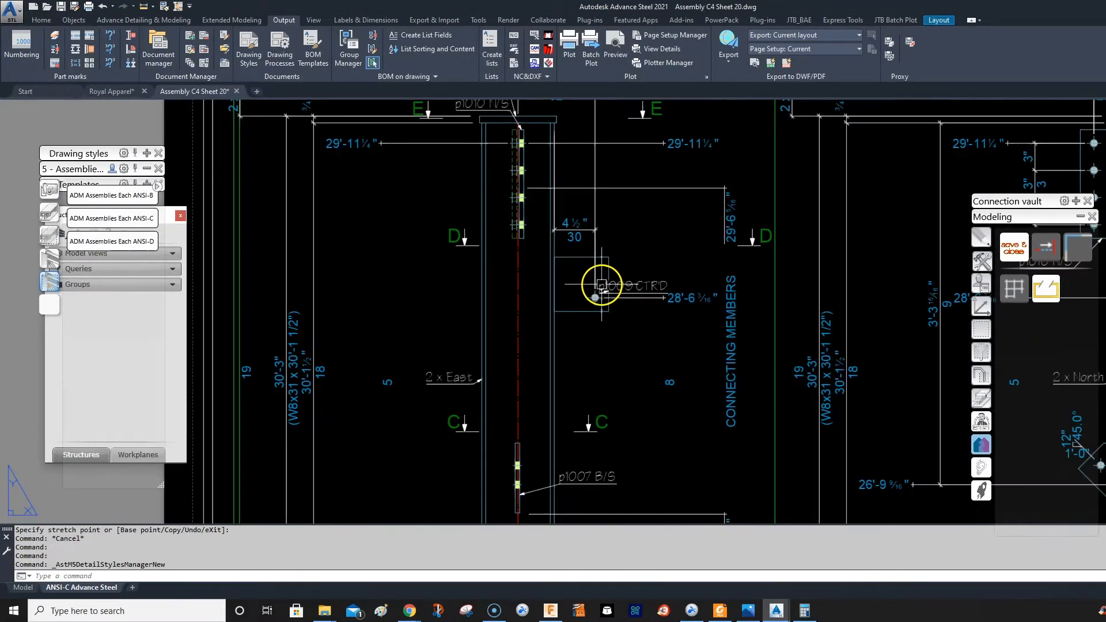
pyautogui.click(594, 236)
pyautogui.scroll(3, 585, 231)
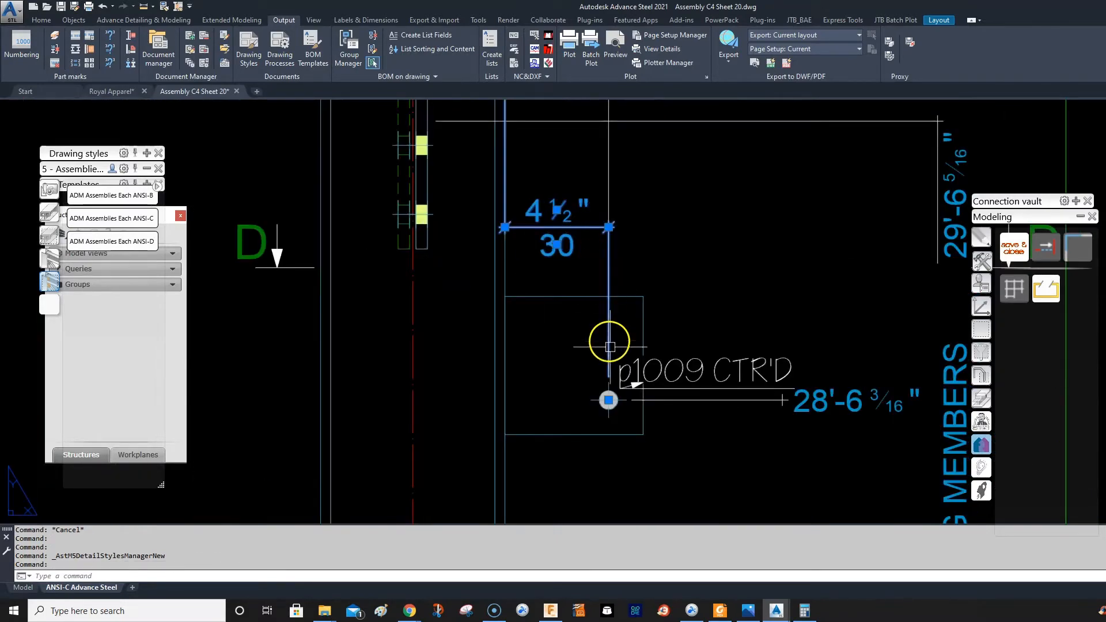
pyautogui.scroll(-3, 586, 300)
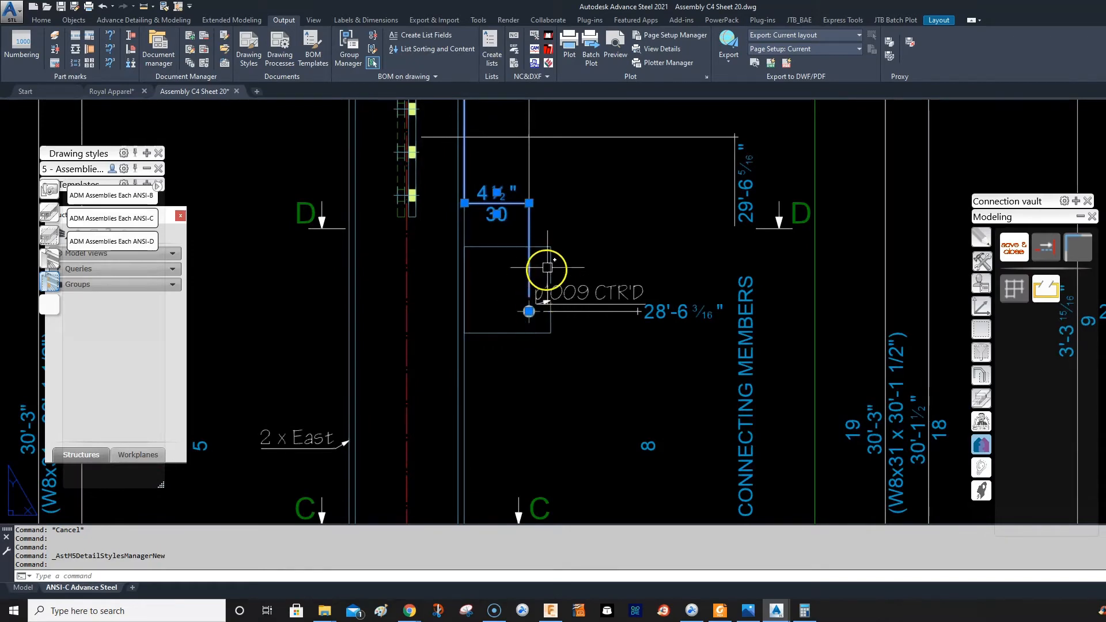
pyautogui.moveTo(543, 255); pyautogui.dragTo(526, 284, button='middle')
pyautogui.press('Escape')
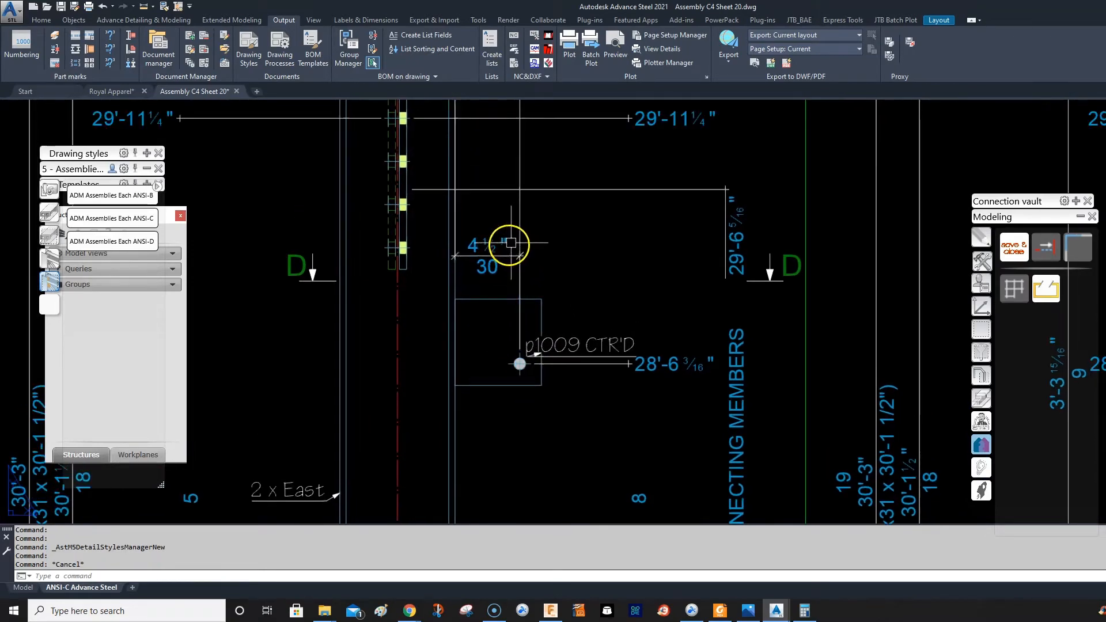
pyautogui.scroll(3, 540, 289)
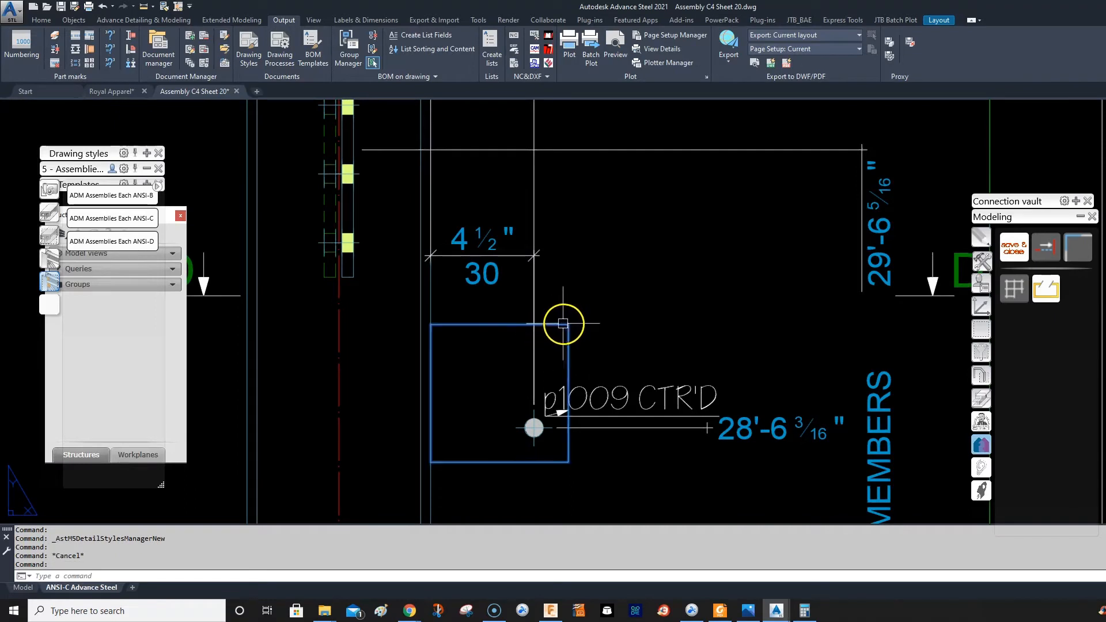
pyautogui.press('Escape')
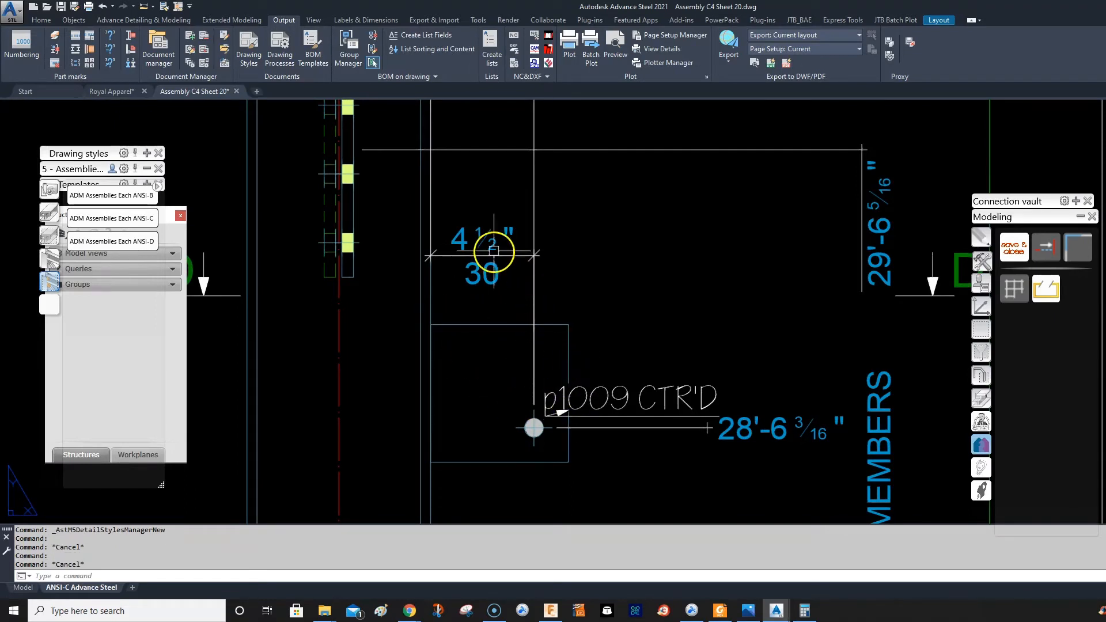
pyautogui.click(493, 254)
pyautogui.scroll(-4, 494, 252)
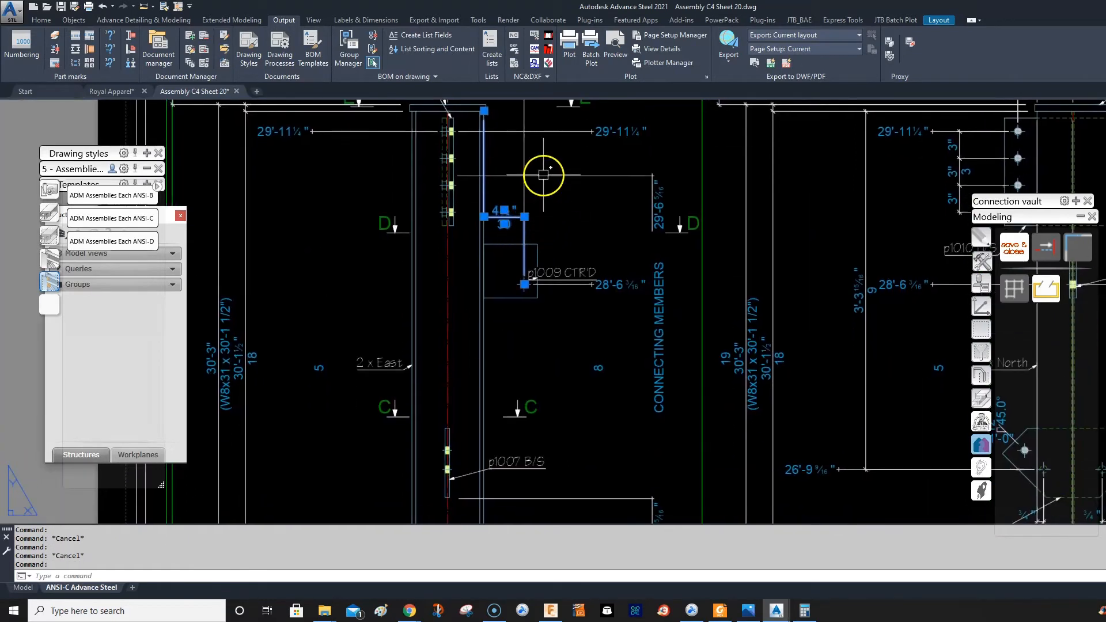
pyautogui.press('Escape')
# - Move the p1009 CTR'D label up and away from the plate, with its leader arrow on the plate's outer edge
pyautogui.click(554, 272)
pyautogui.click(556, 257)
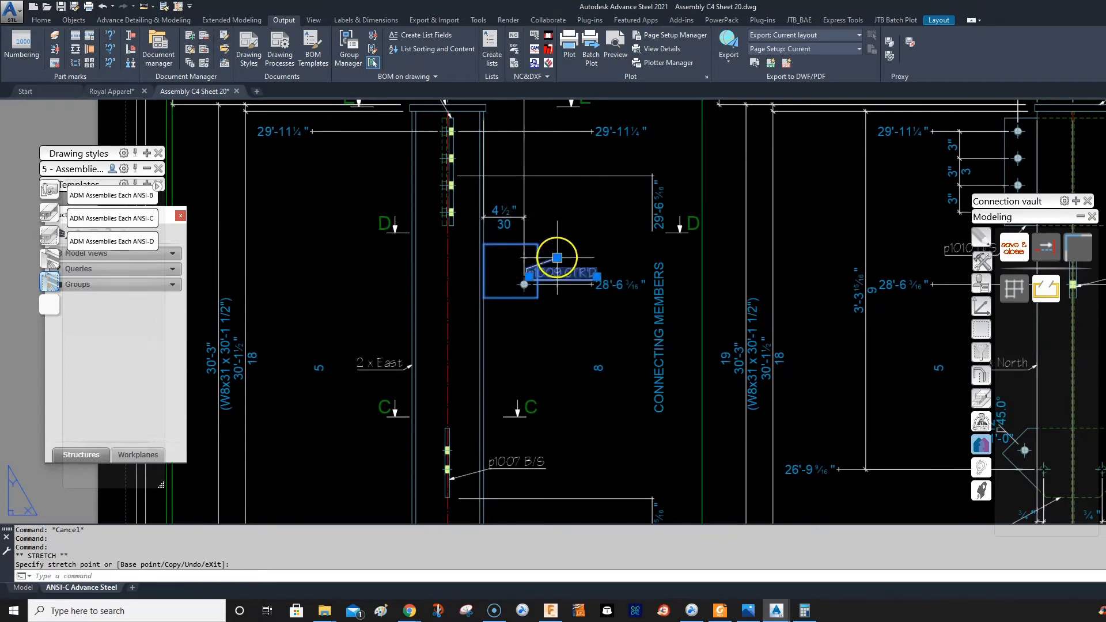
pyautogui.click(525, 274)
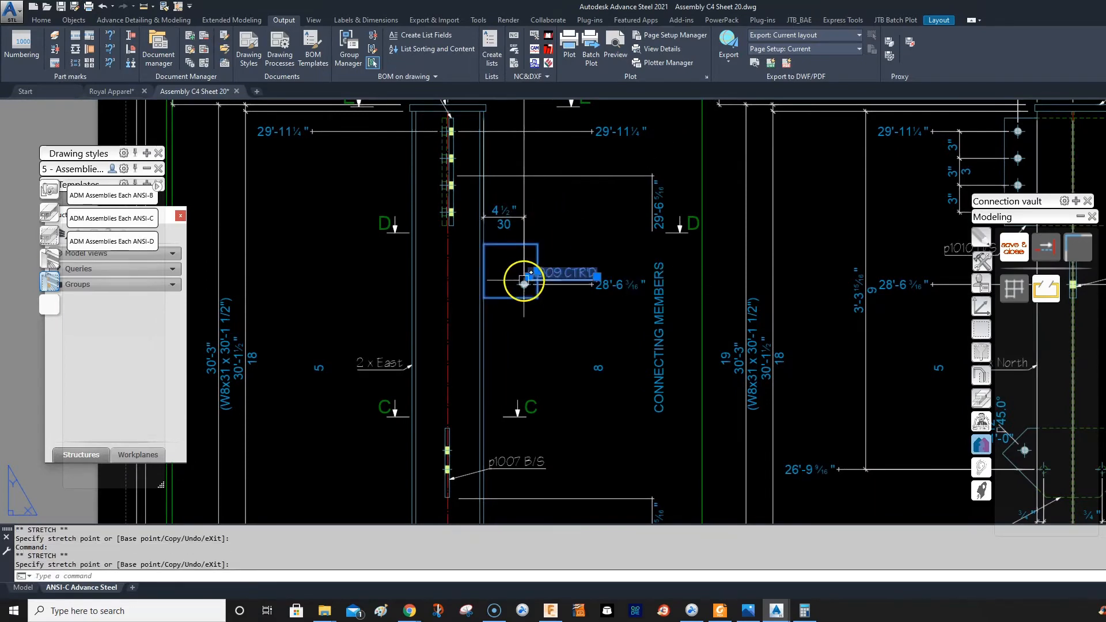
pyautogui.click(529, 277)
pyautogui.press('Escape')
# - Look through the Mp Y attached-part requests in the drawing styles for the one whose label content is 30, matching the p1009 hole dimension
pyautogui.scroll(5, 511, 239)
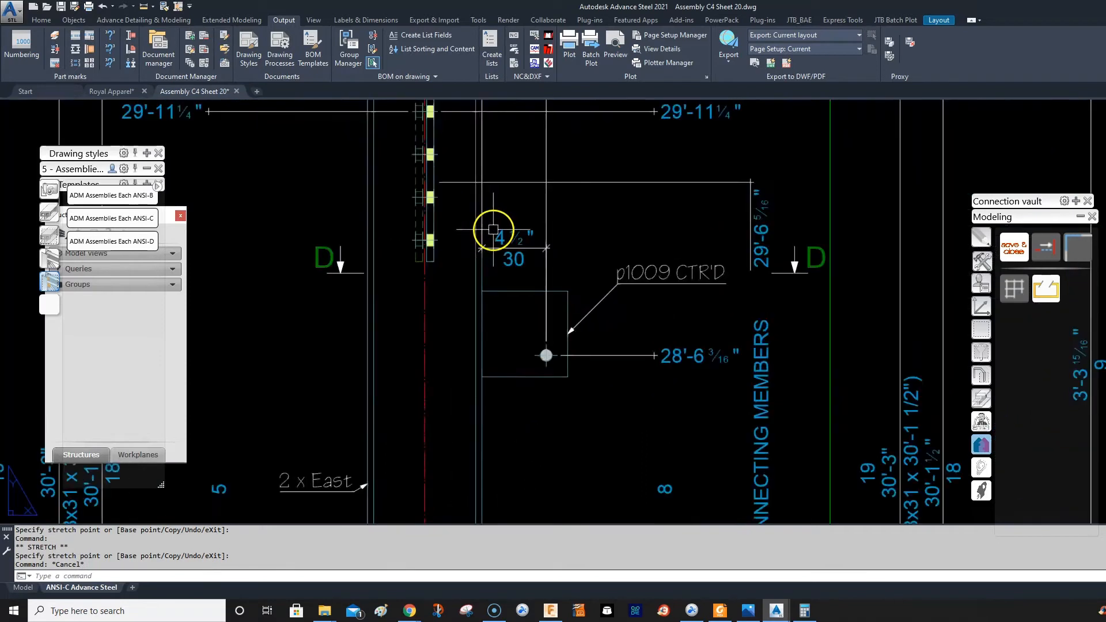
pyautogui.moveTo(524, 258); pyautogui.dragTo(647, 185, button='middle')
pyautogui.click(647, 185)
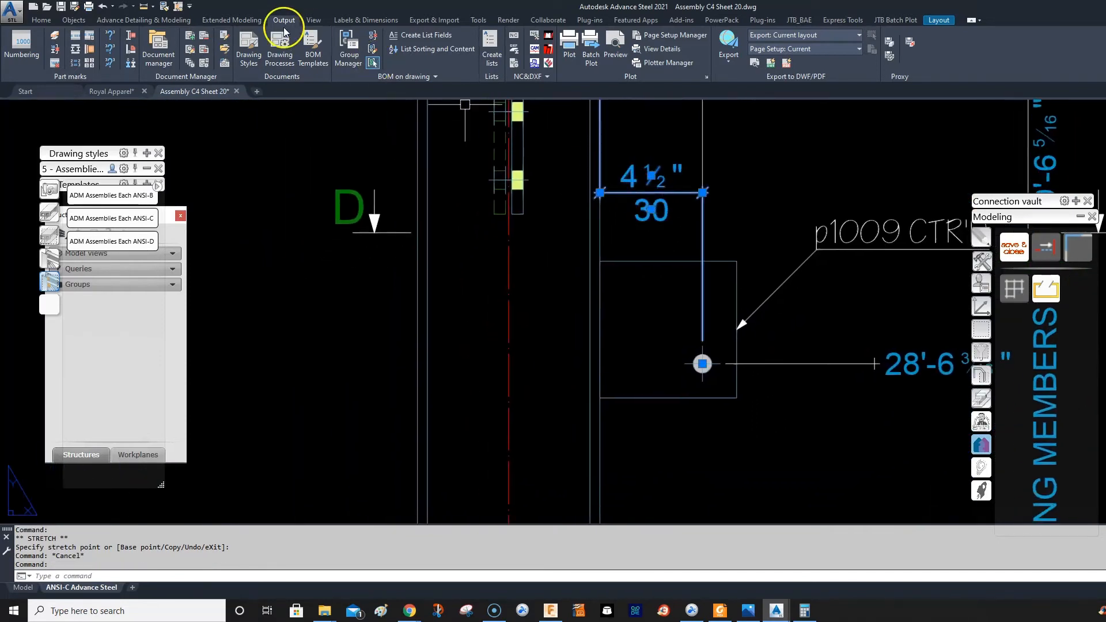
pyautogui.press('Escape')
pyautogui.click(194, 48)
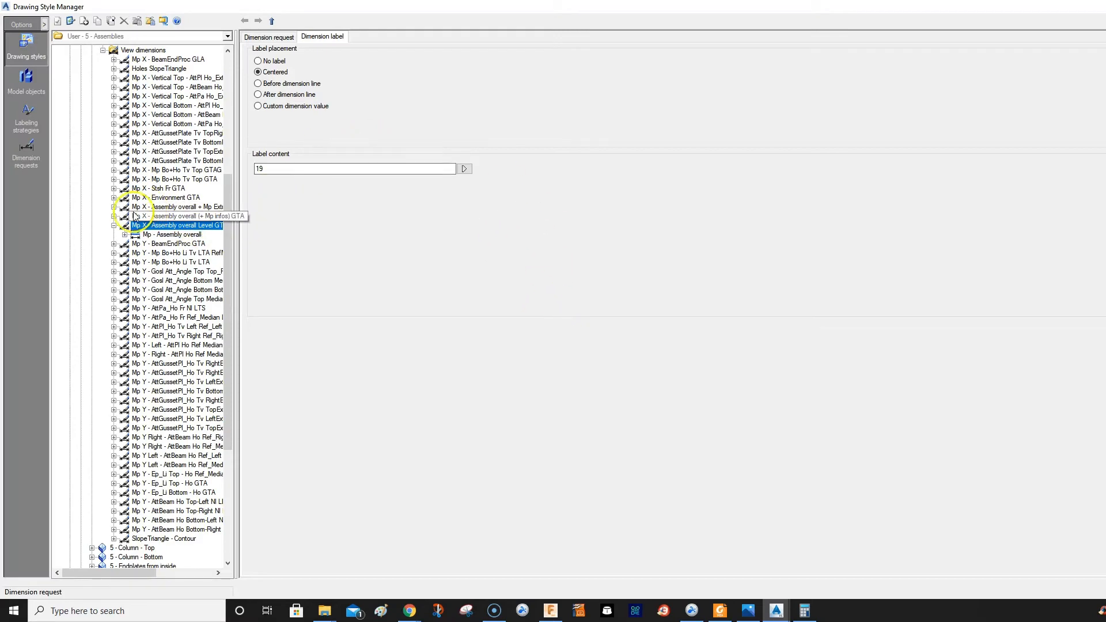
pyautogui.click(114, 226)
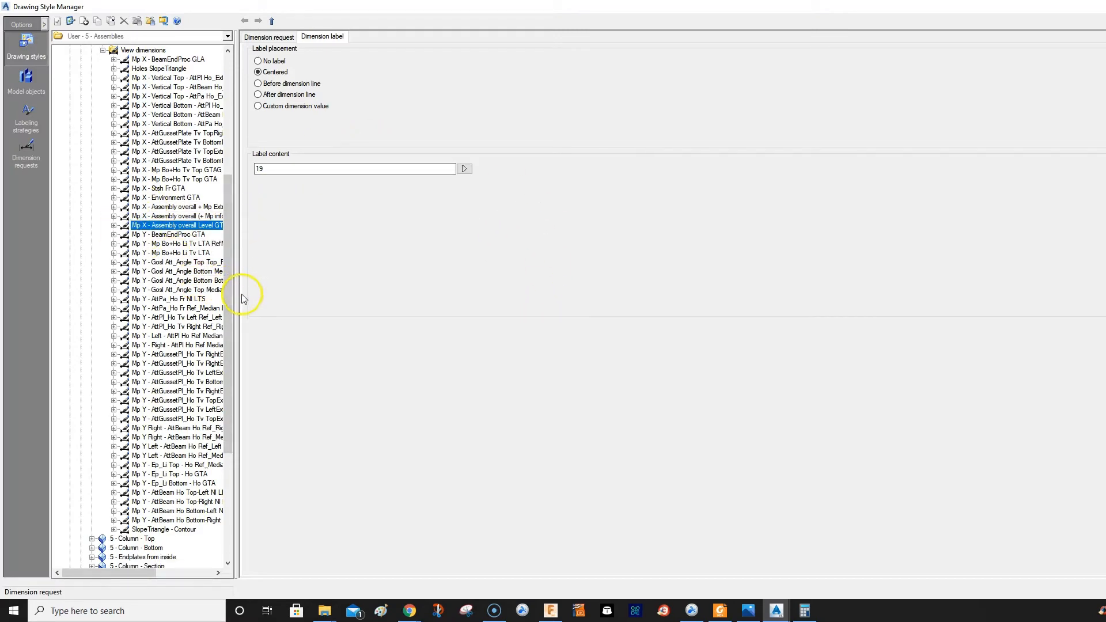
pyautogui.moveTo(236, 292); pyautogui.dragTo(307, 292)
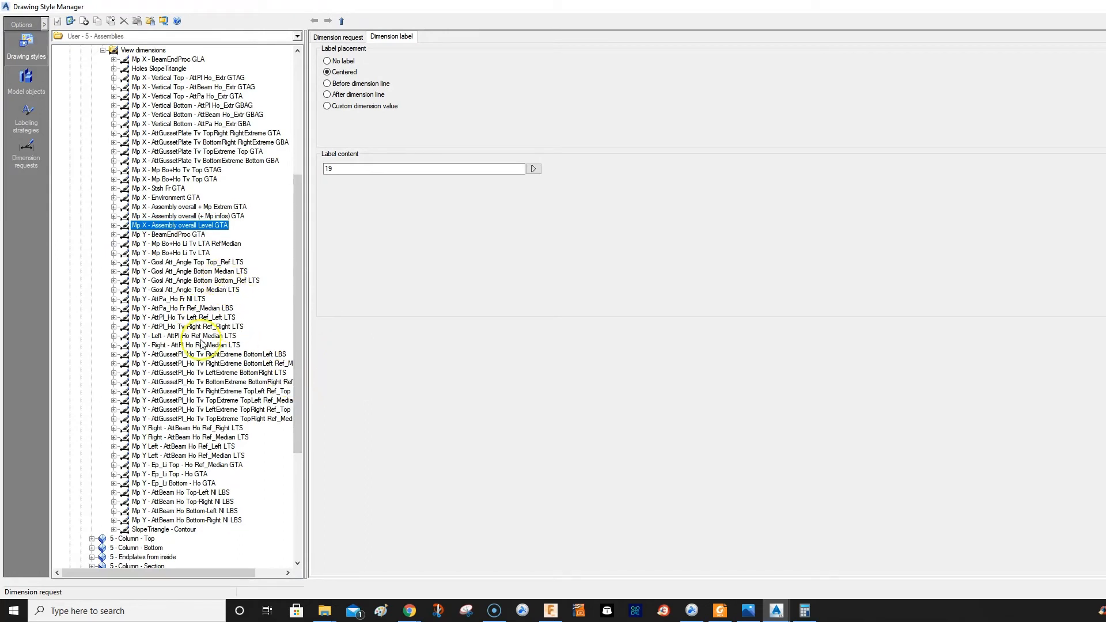
pyautogui.click(202, 309)
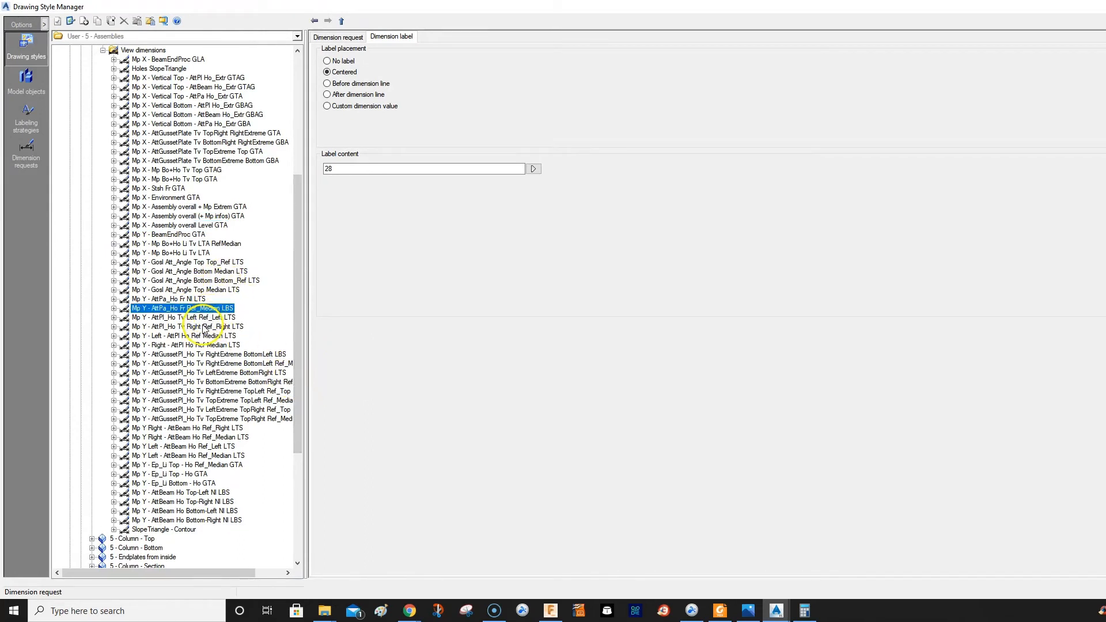
pyautogui.click(207, 327)
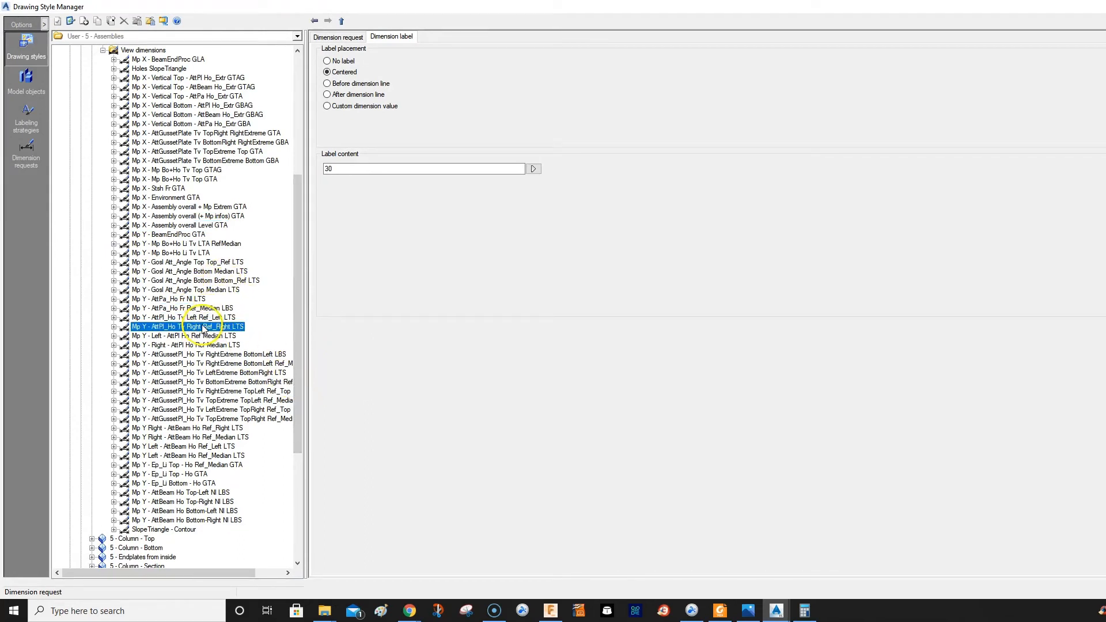
# - Examine the request settings and dimension point selections of Mp Y - AttPl_Ho Tv Right Ref_Right LTS
pyautogui.click(113, 327)
pyautogui.click(333, 37)
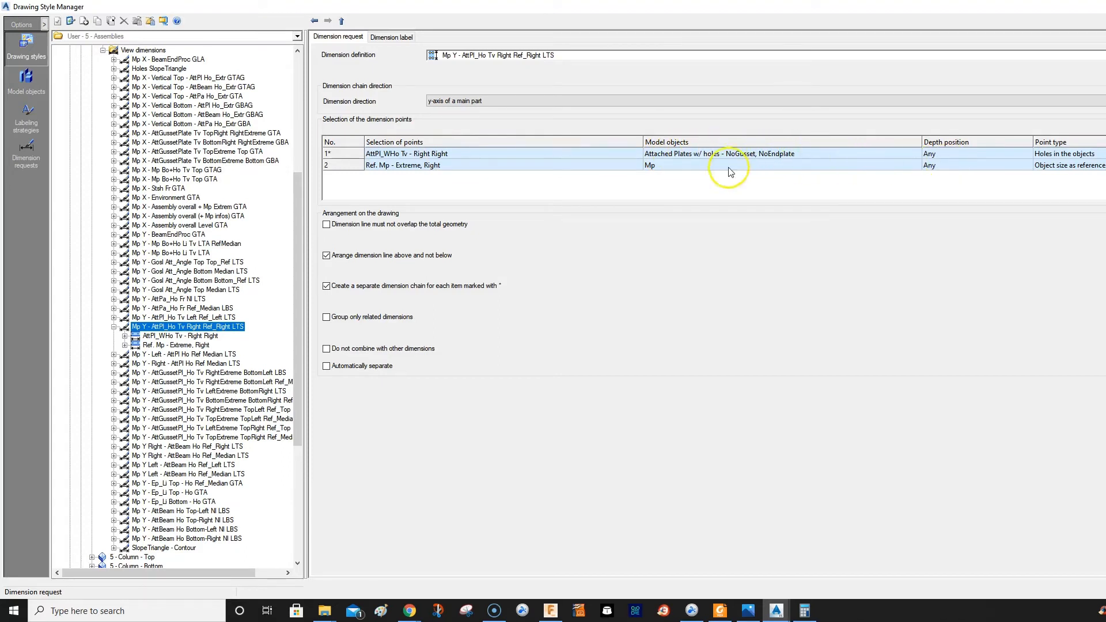
pyautogui.click(354, 154)
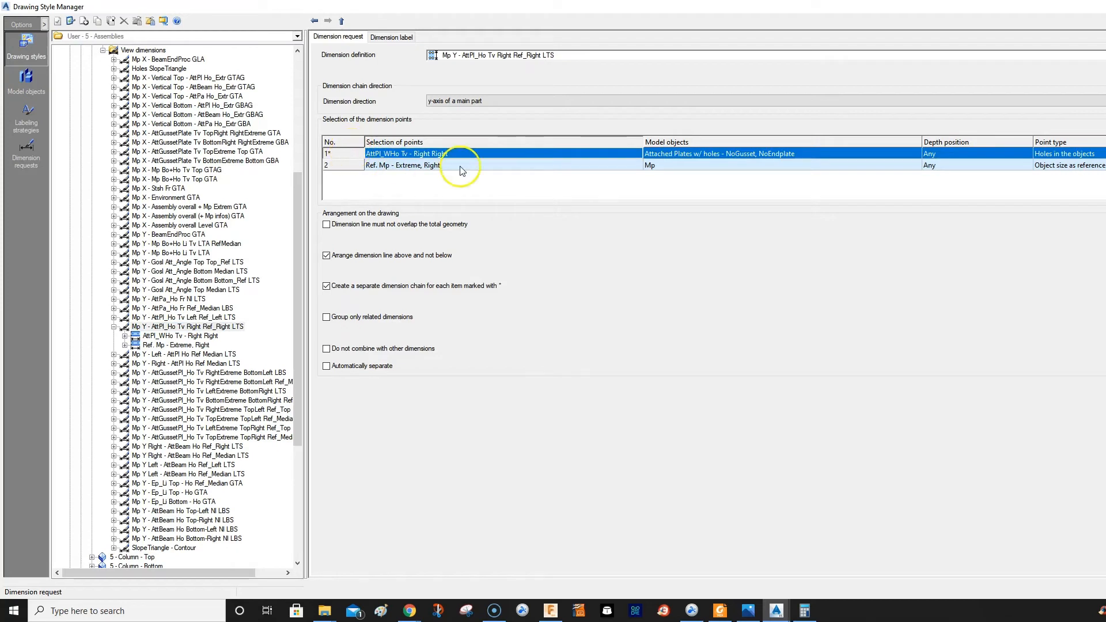
pyautogui.click(616, 154)
pyautogui.click(353, 153)
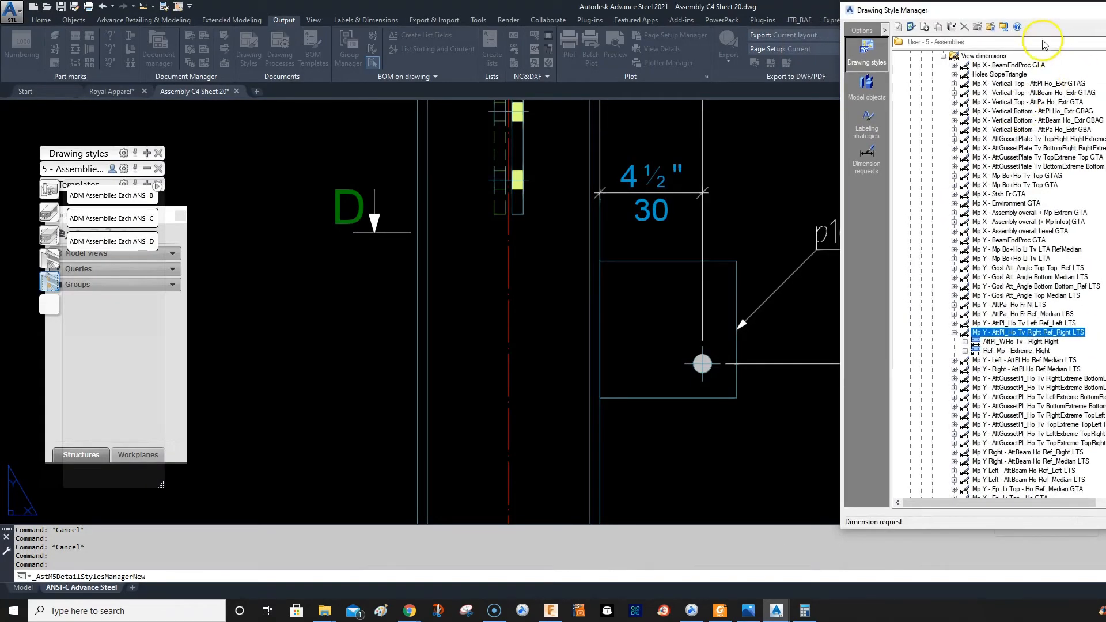
# - Copy the request's dimension definition under the name Copy of Mp Y - AttPl_Ho Tv Right Ref_Right LTS ADM
pyautogui.moveTo(1060, 9); pyautogui.dragTo(462, 18)
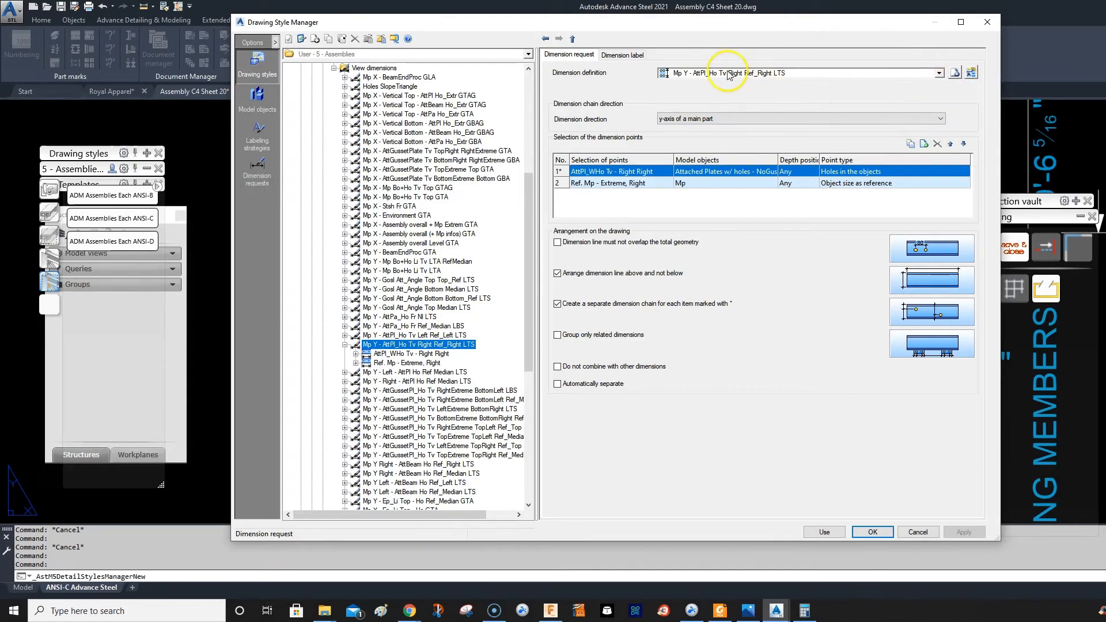
pyautogui.click(955, 73)
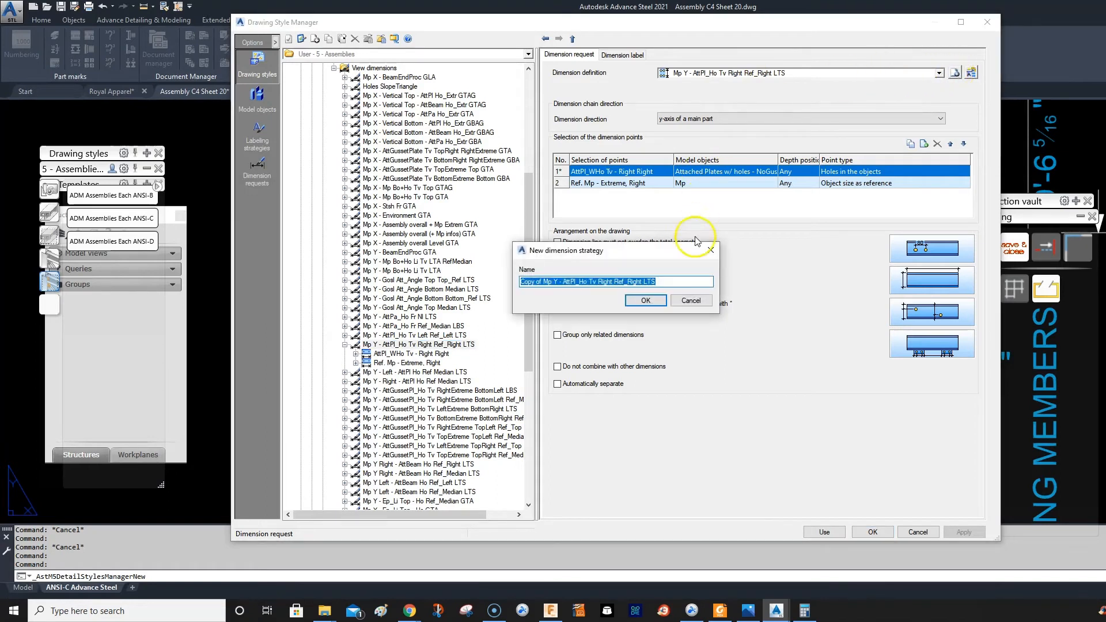
pyautogui.click(677, 284)
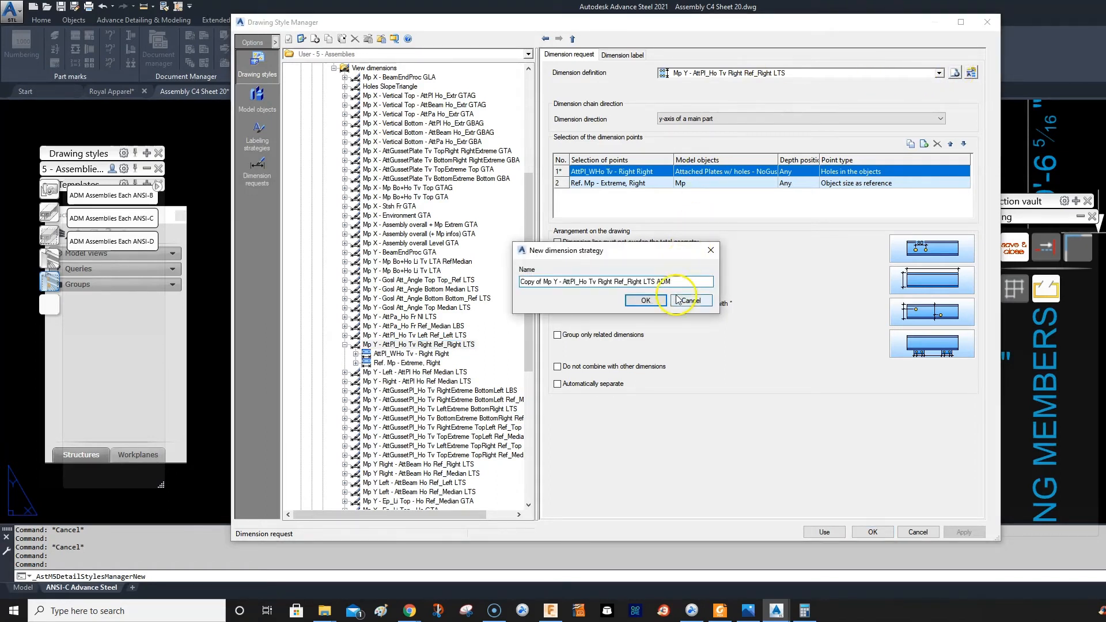
pyautogui.click(646, 300)
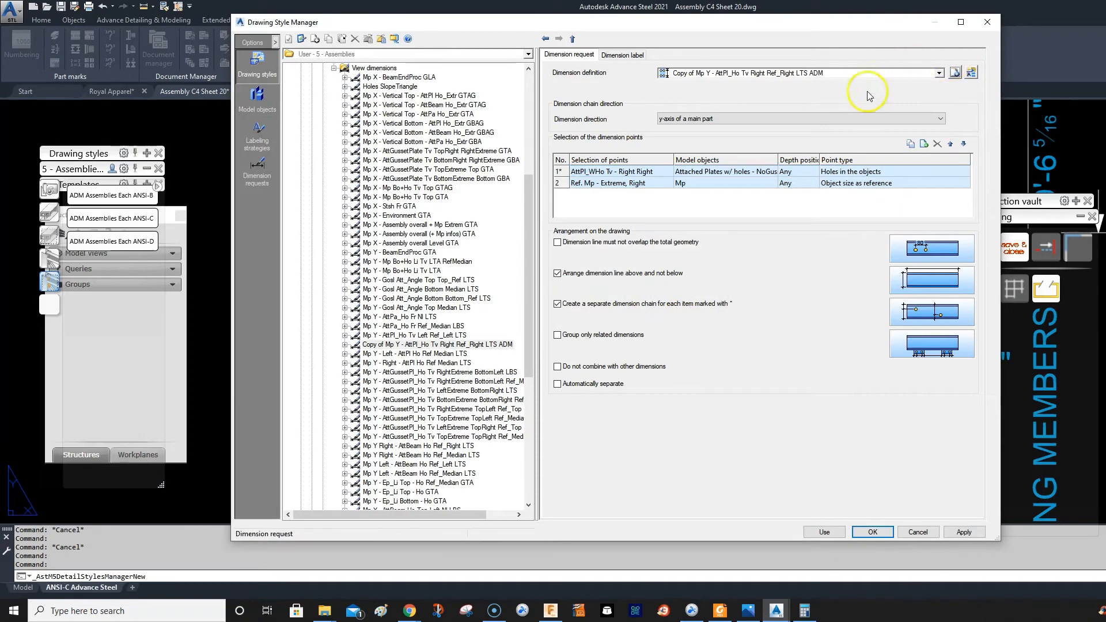
# - Add a copy of the AttPl_WHo Tv - Right Right point selection rule to the request, named AttPl_WHo Tv - Right Right_ADM
pyautogui.click(911, 145)
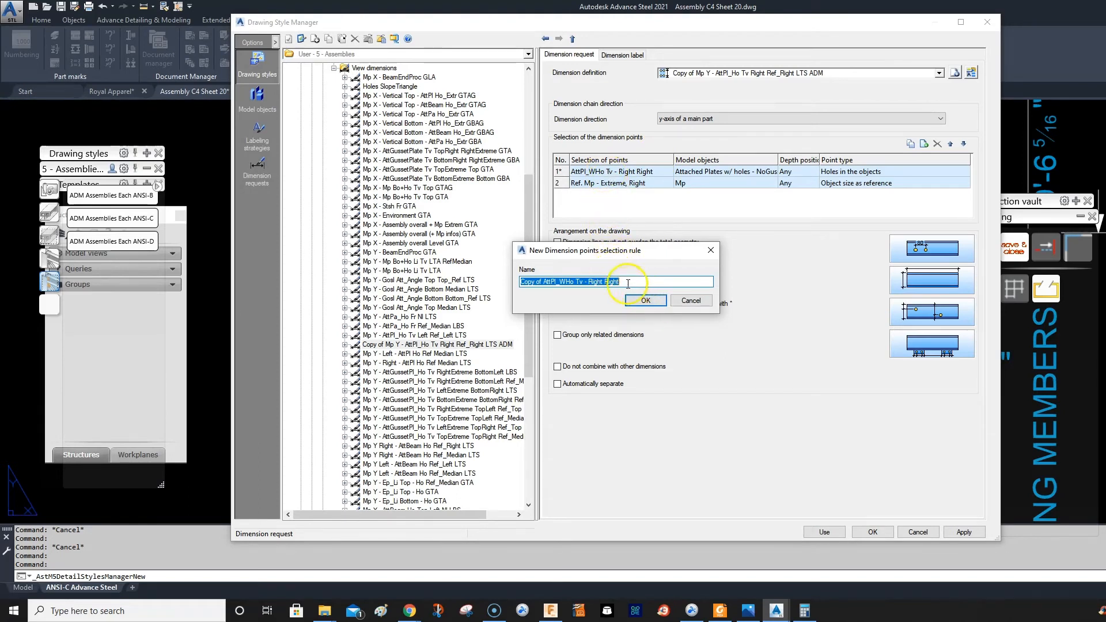
pyautogui.click(545, 282)
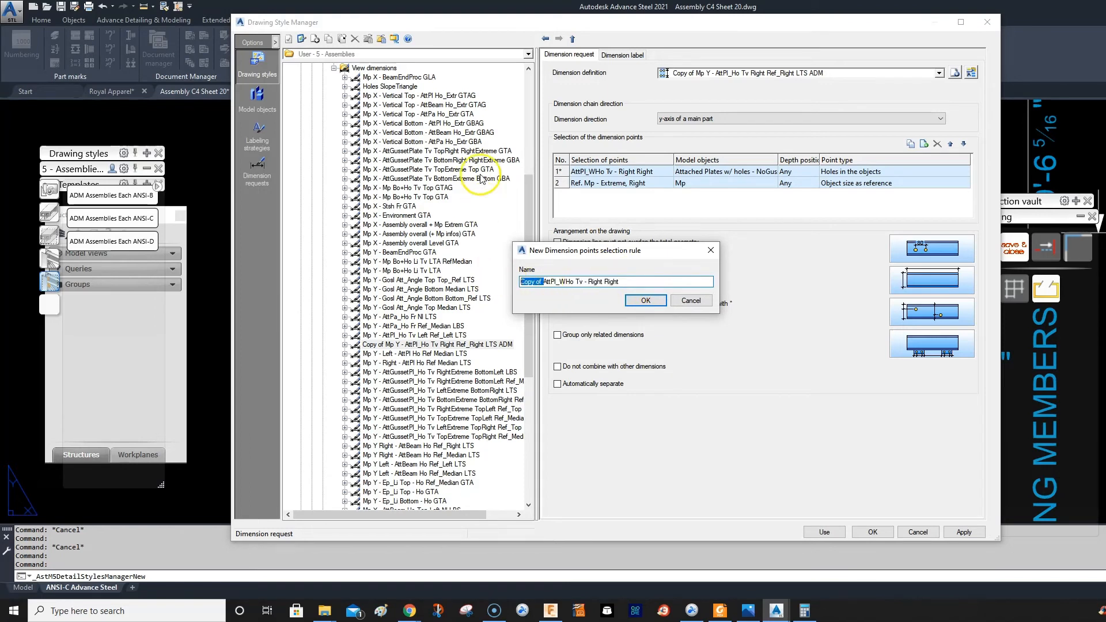
pyautogui.press('BackSpace')
pyautogui.press('BackSpace')
pyautogui.press('BackSpace')
pyautogui.press('BackSpace')
pyautogui.press('BackSpace')
pyautogui.press('BackSpace')
pyautogui.press('BackSpace')
pyautogui.press('BackSpace')
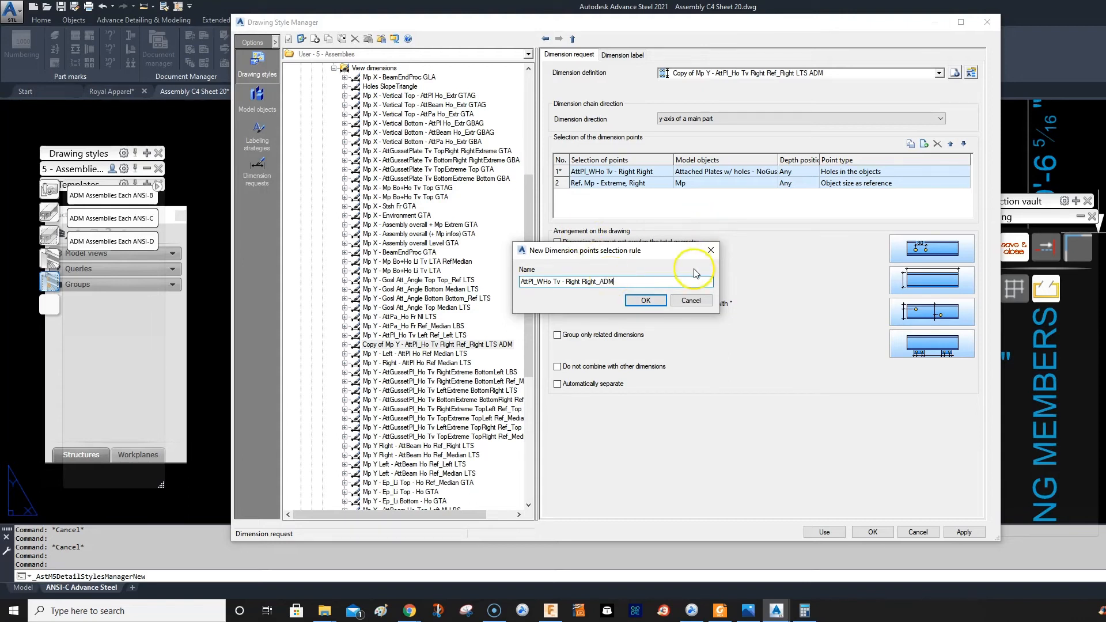
pyautogui.click(657, 300)
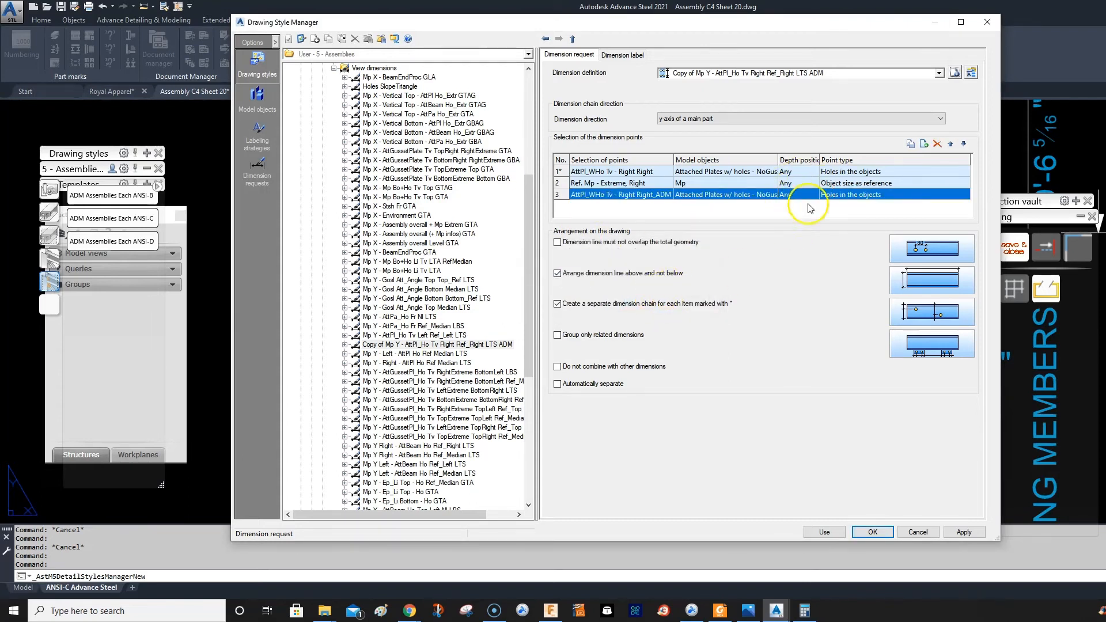
# - Review the point settings of AttPl_WHo Tv - Right Right_ADM and Ref. Mp - Extreme, Right, then return to the copied request and collapse it
pyautogui.click(870, 196)
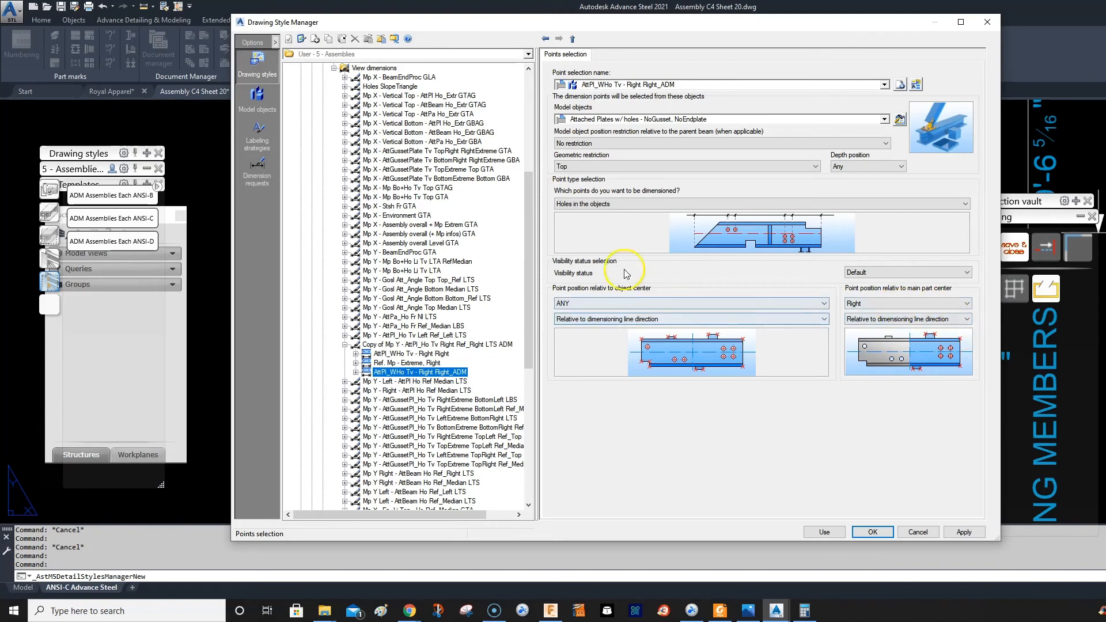
pyautogui.click(406, 363)
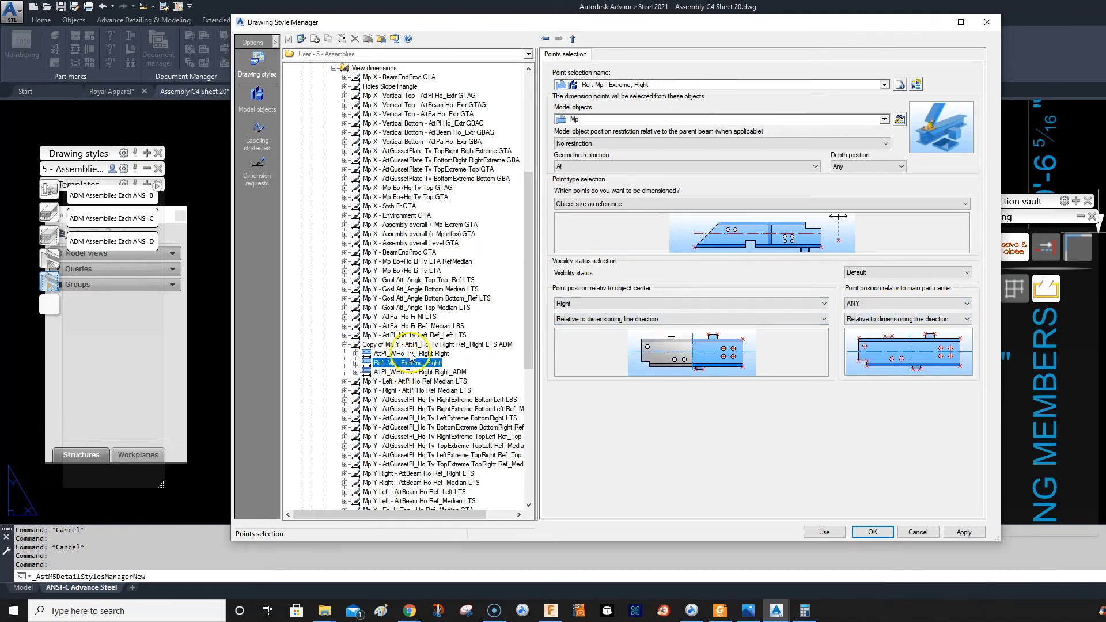
pyautogui.click(392, 345)
pyautogui.click(345, 346)
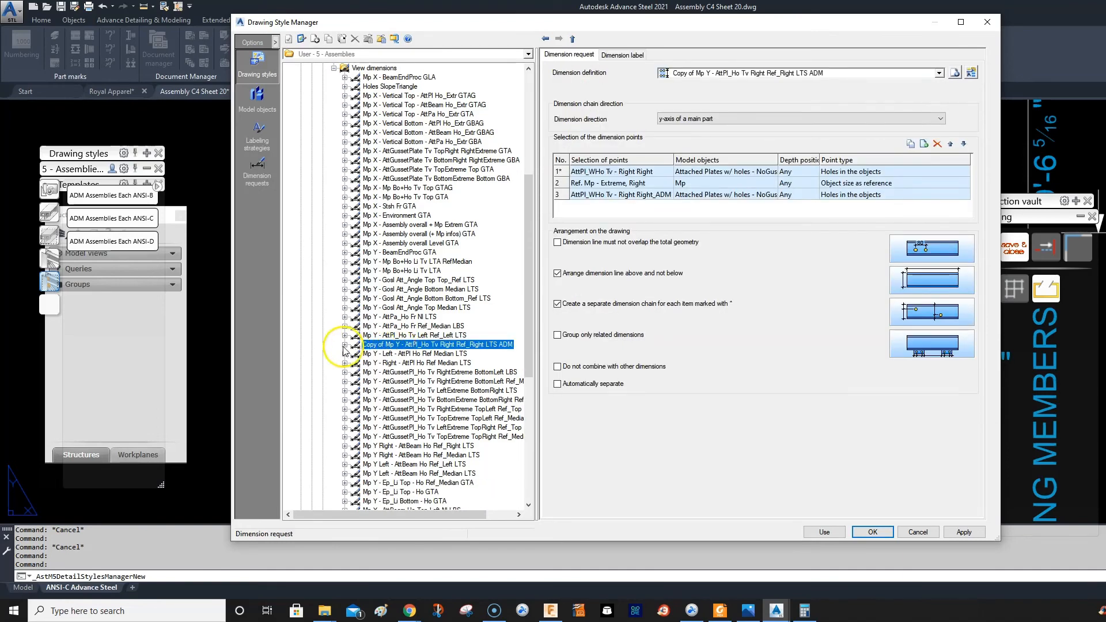
# - Review the list of view dimensions for 5 - Column - Front, and close the style manager without saving the copied request and rule
pyautogui.scroll(3, 382, 144)
pyautogui.click(396, 174)
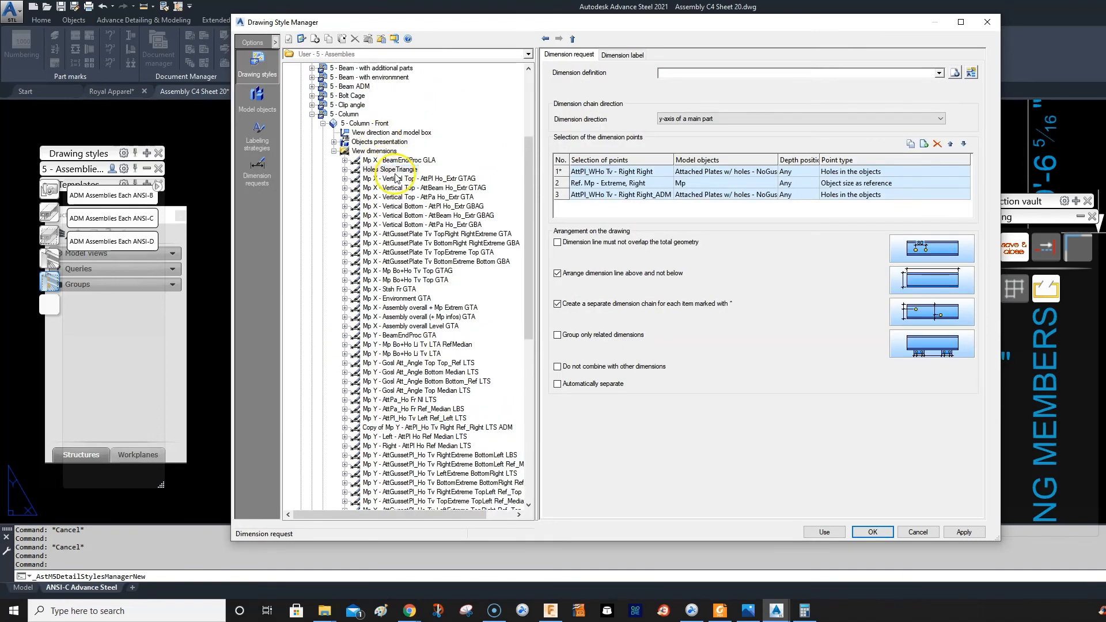
pyautogui.click(396, 178)
pyautogui.click(382, 152)
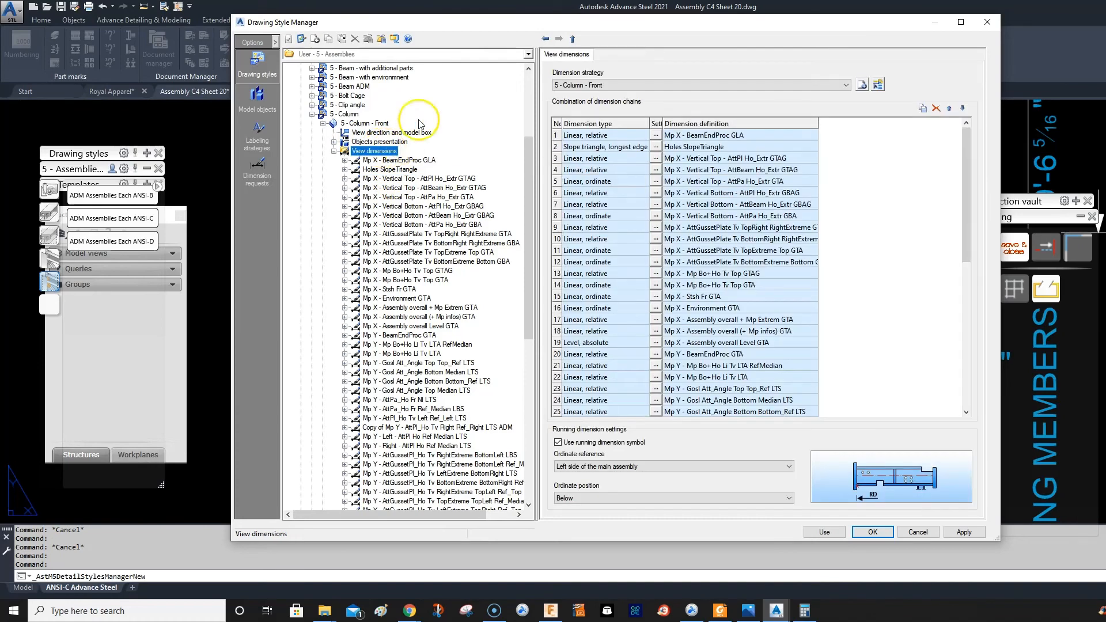
pyautogui.click(926, 536)
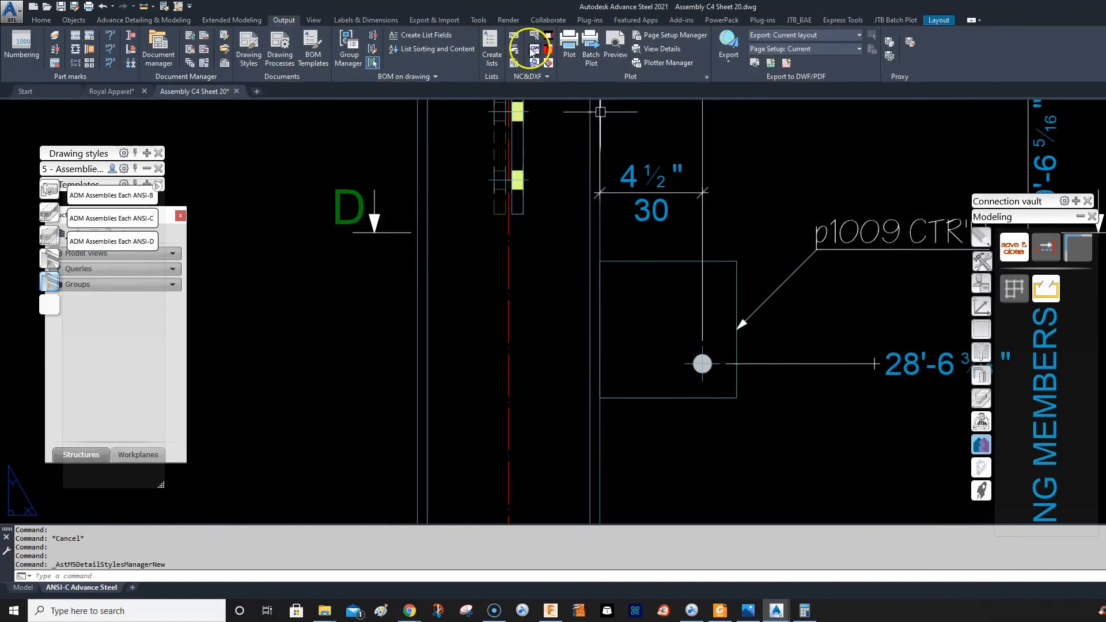
# - Reopen the Drawing Style Manager and check the dimension label content of the first five view dimension requests of 5 - Column - Front
pyautogui.click(197, 53)
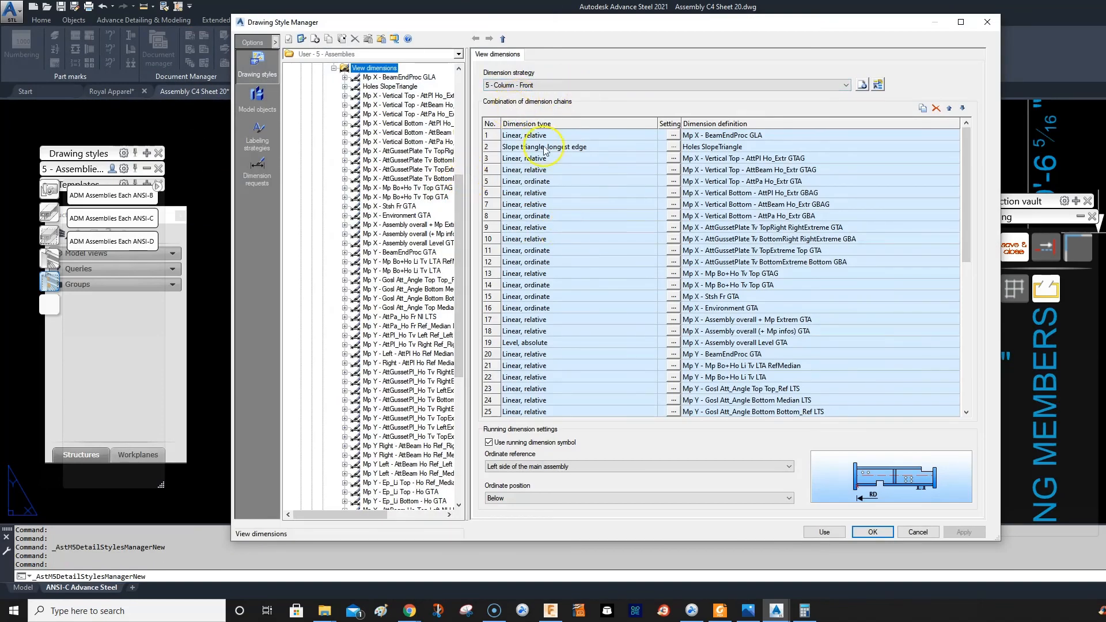
pyautogui.click(385, 78)
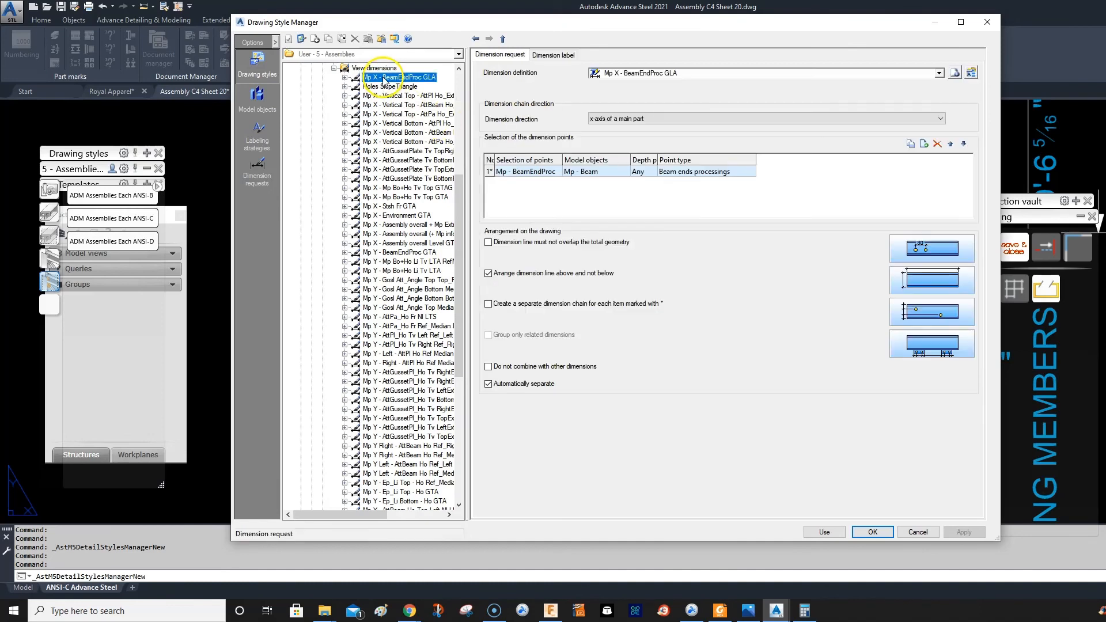
pyautogui.click(562, 53)
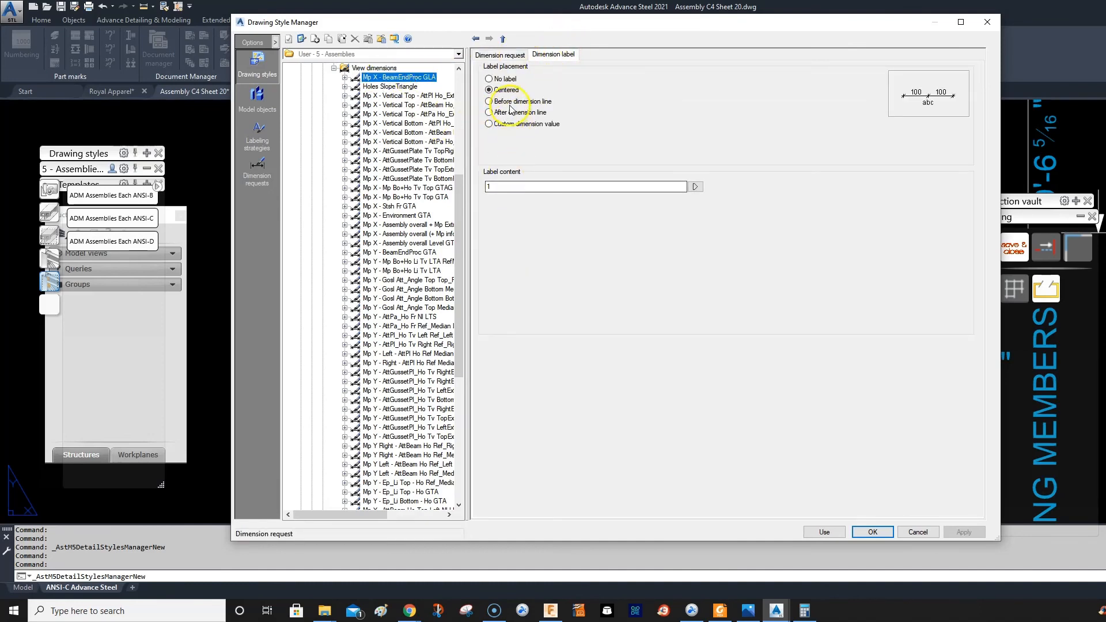
pyautogui.click(410, 87)
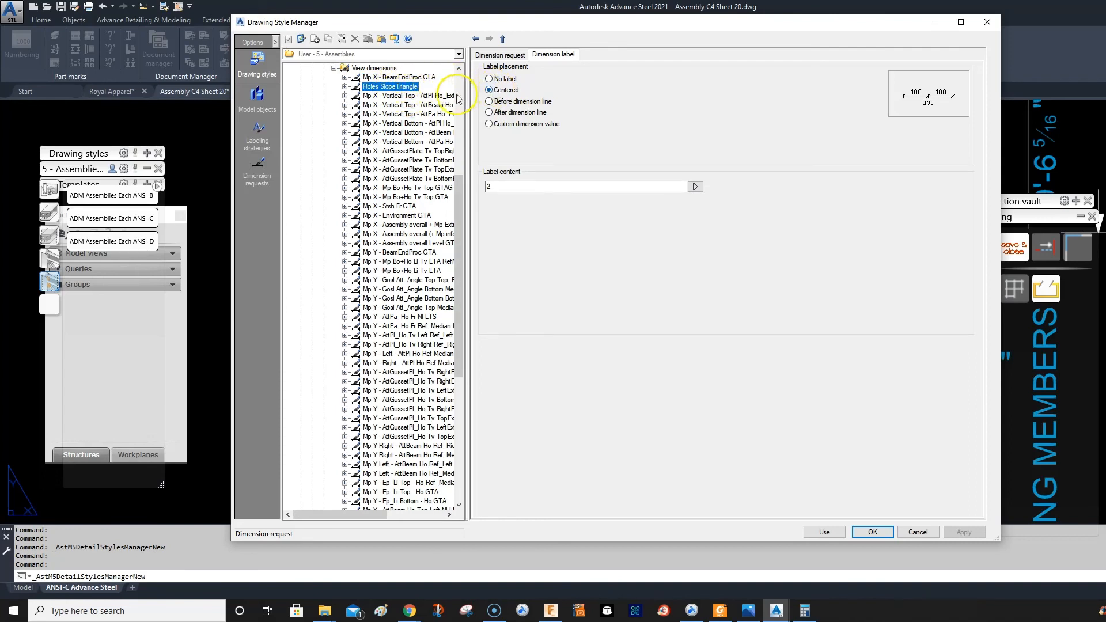
pyautogui.click(454, 96)
pyautogui.click(417, 105)
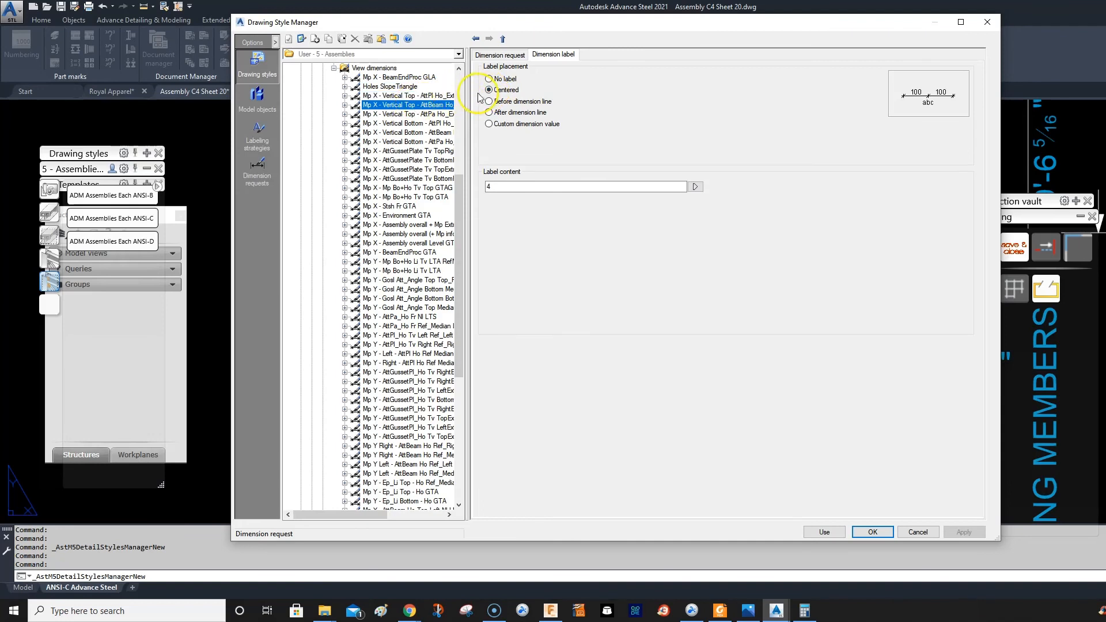
pyautogui.click(437, 115)
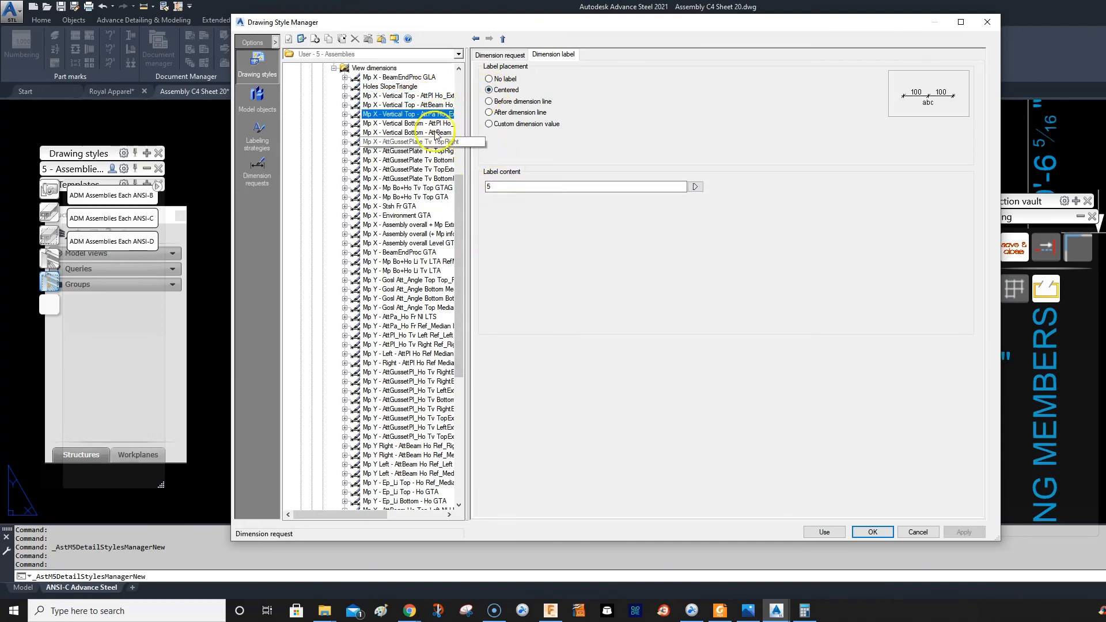
# - Widen the style tree and check the label content of the Mp Y requests through Mp Y - AttPl_Ho Tv Right Ref_Right LTS
pyautogui.scroll(-5, 398, 288)
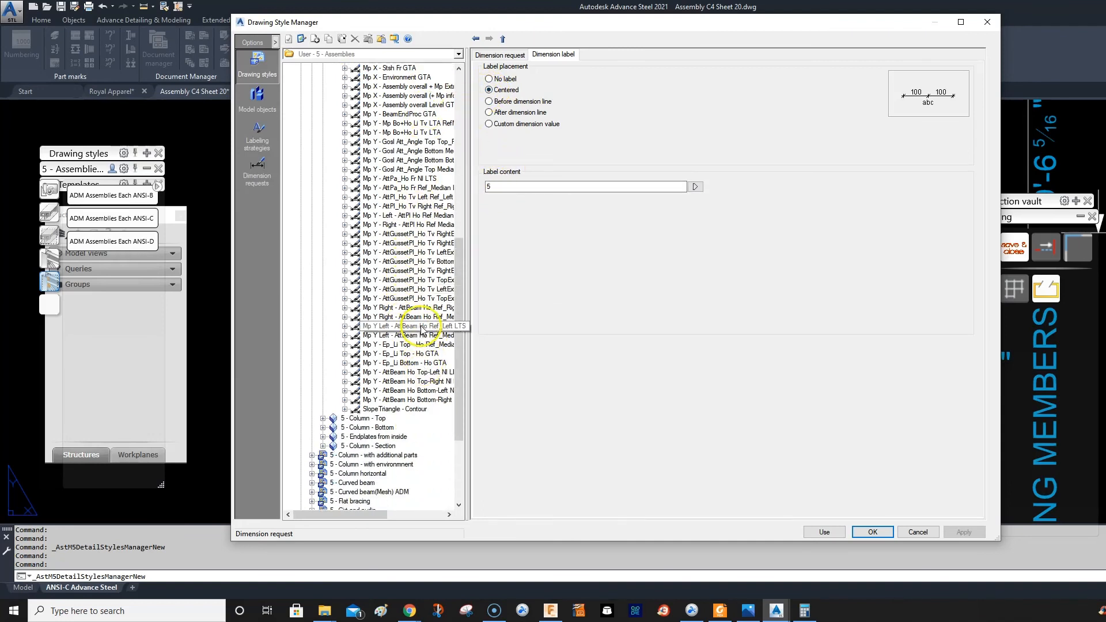
pyautogui.scroll(1, 455, 346)
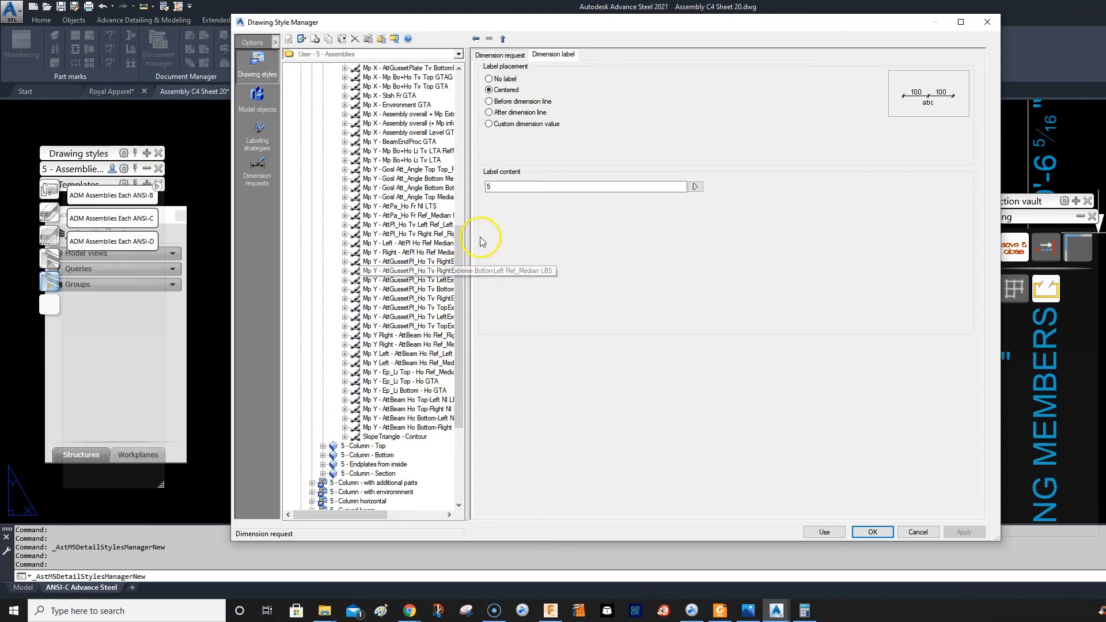
pyautogui.moveTo(471, 242); pyautogui.dragTo(513, 226)
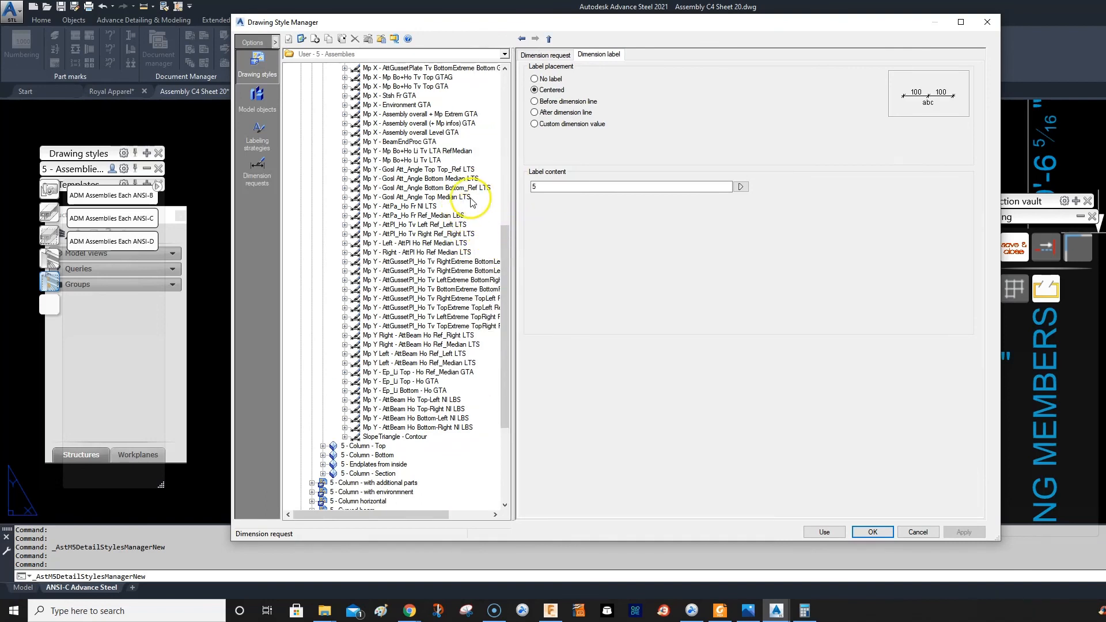
pyautogui.click(450, 198)
pyautogui.click(420, 208)
pyautogui.click(420, 216)
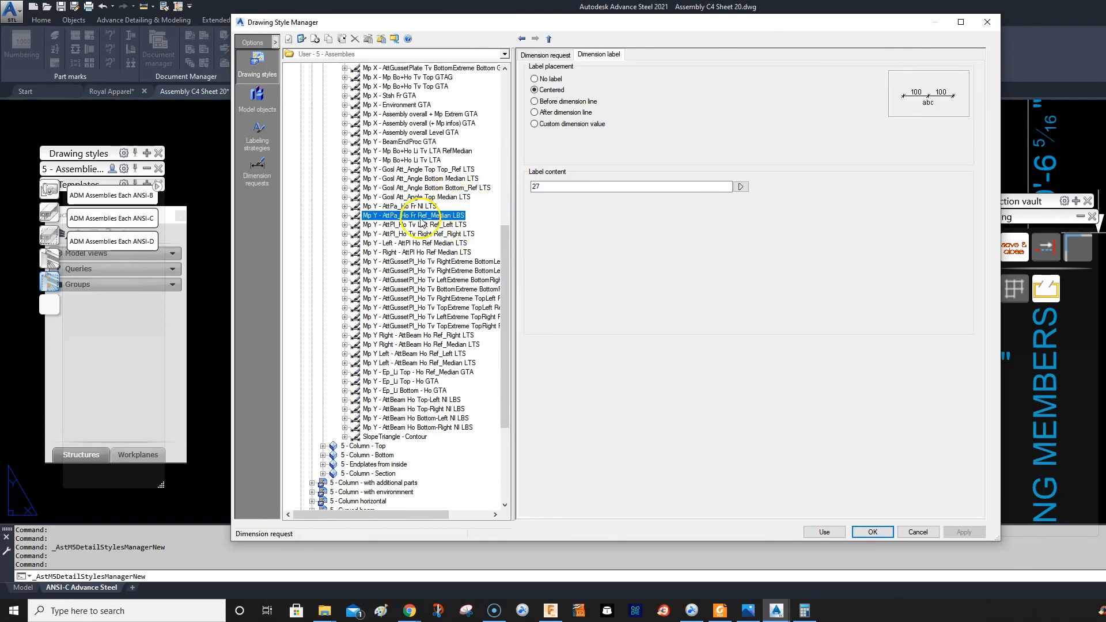
pyautogui.click(418, 234)
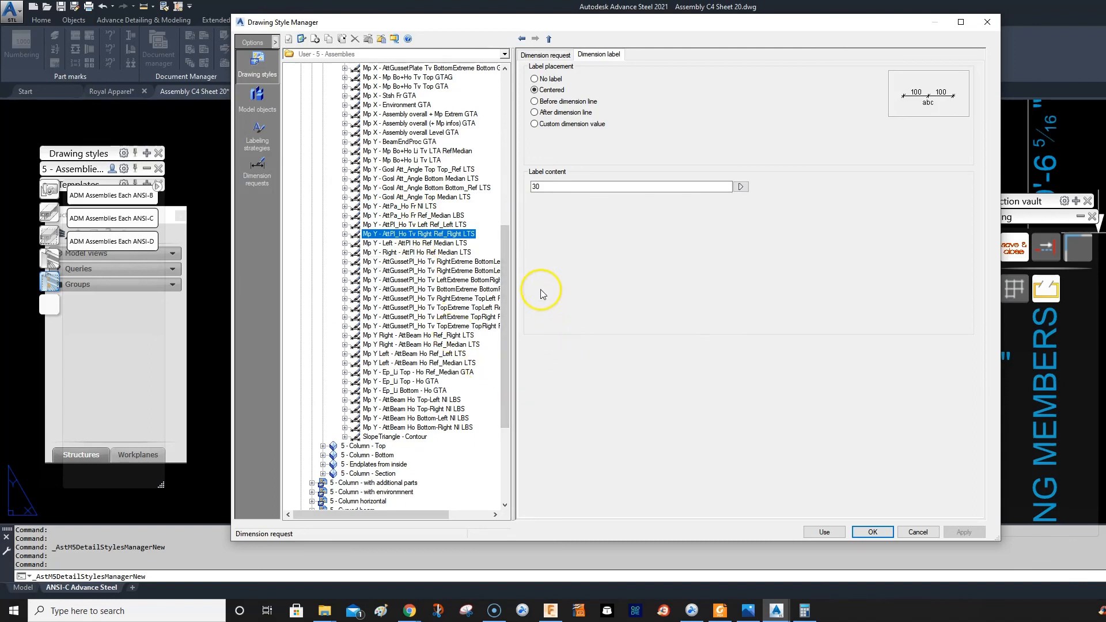